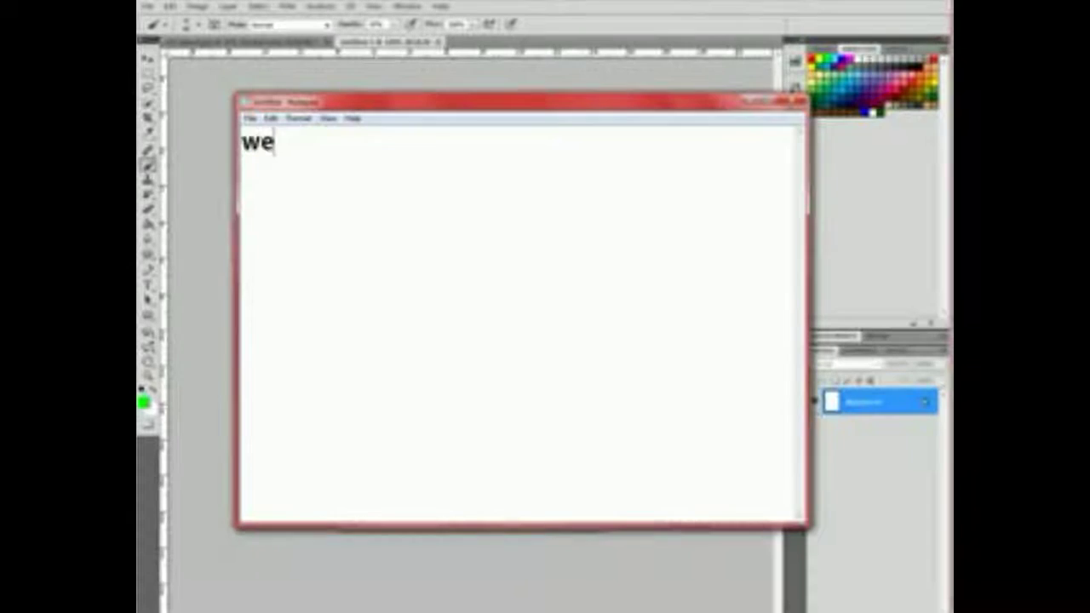
Write the welcome line for Photoshop tutorial 2, liquid effects, in Notepad, then clear it
type("lcome to my pho")
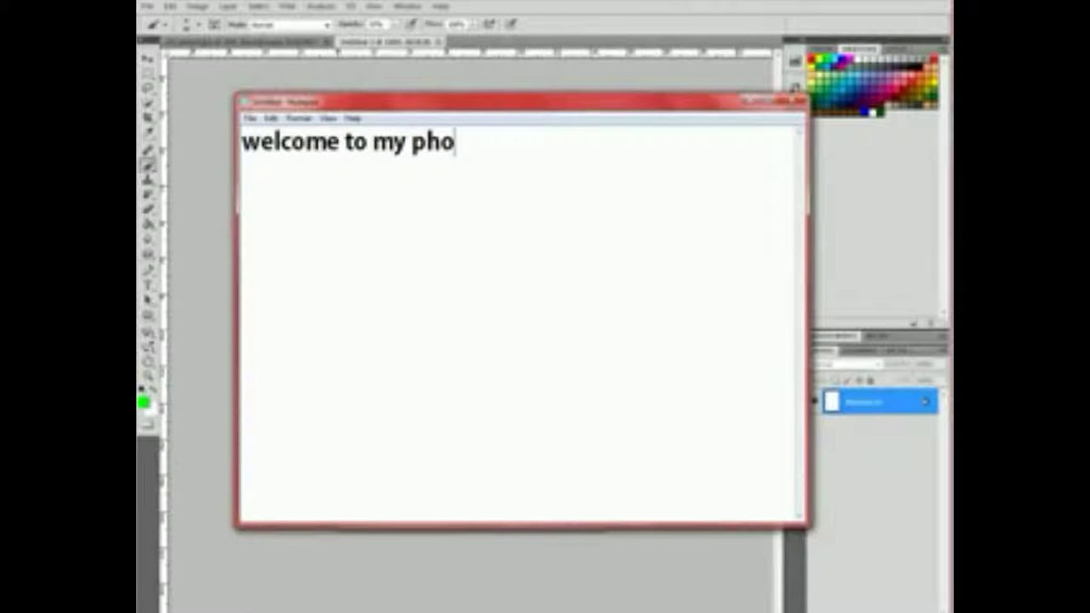
type("oshop tuo")
key("BackSpace")
type("to")
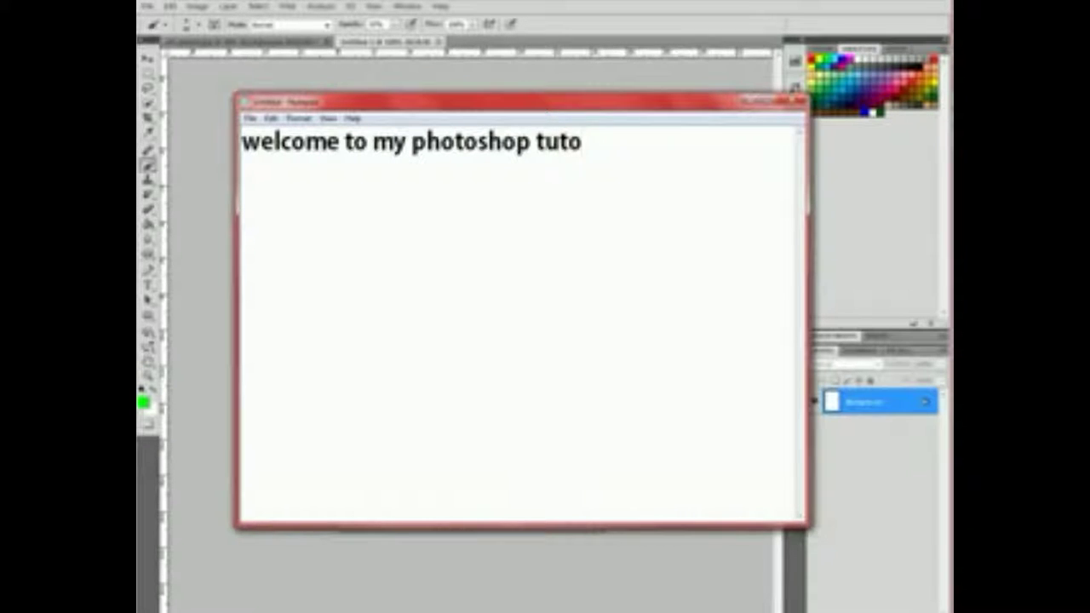
type("rial 2")
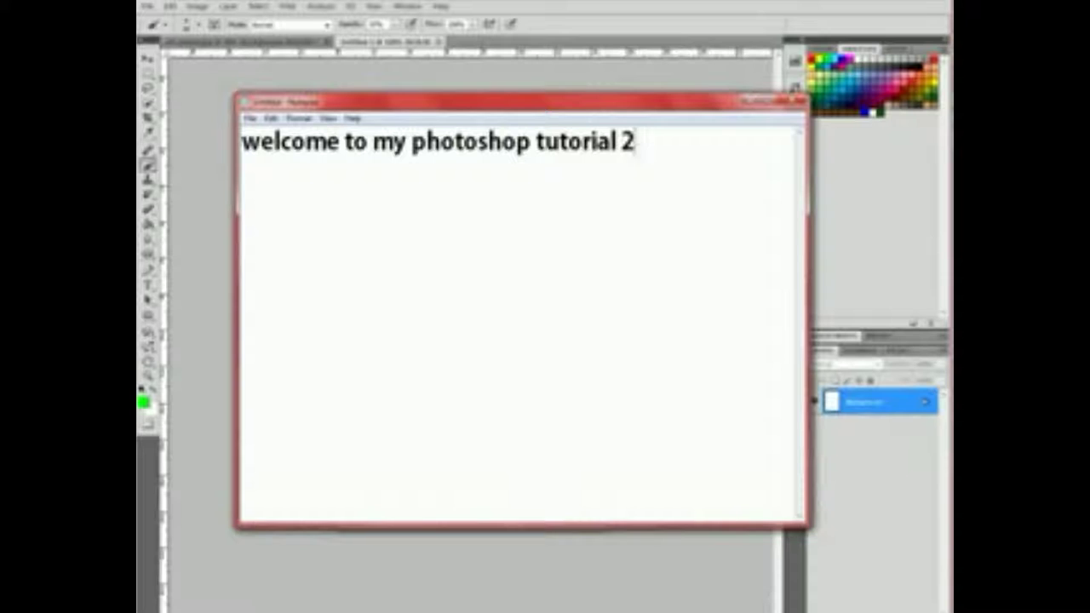
type(", liu")
type("id effects.")
key("ctrl+a")
key("BackSpace")
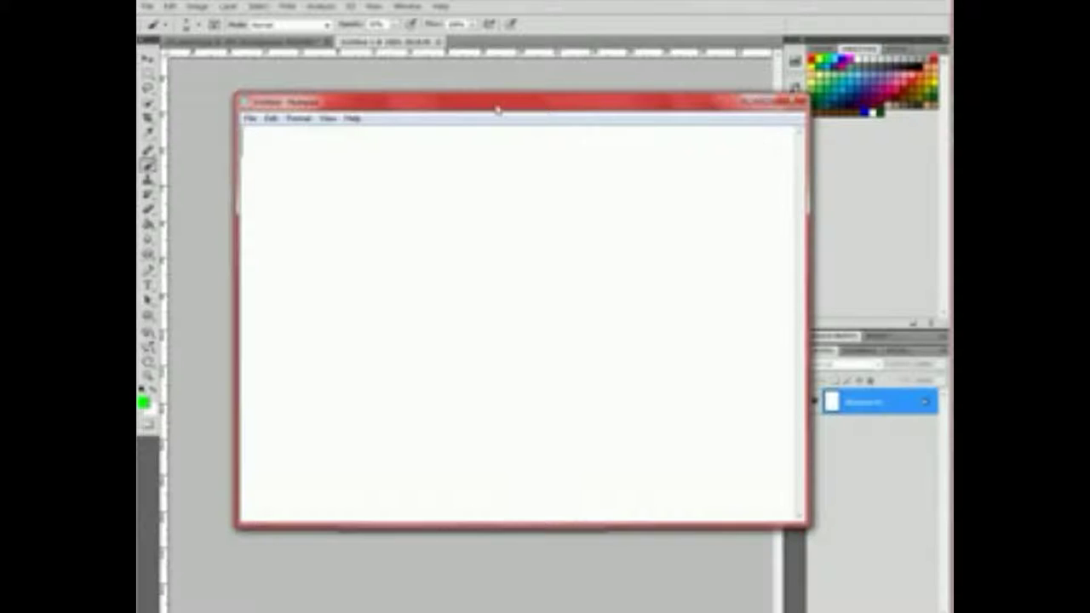
Write the note 'open photoshop and import a photo', then clear it
left_click_drag(494, 109, 516, 103)
type("open")
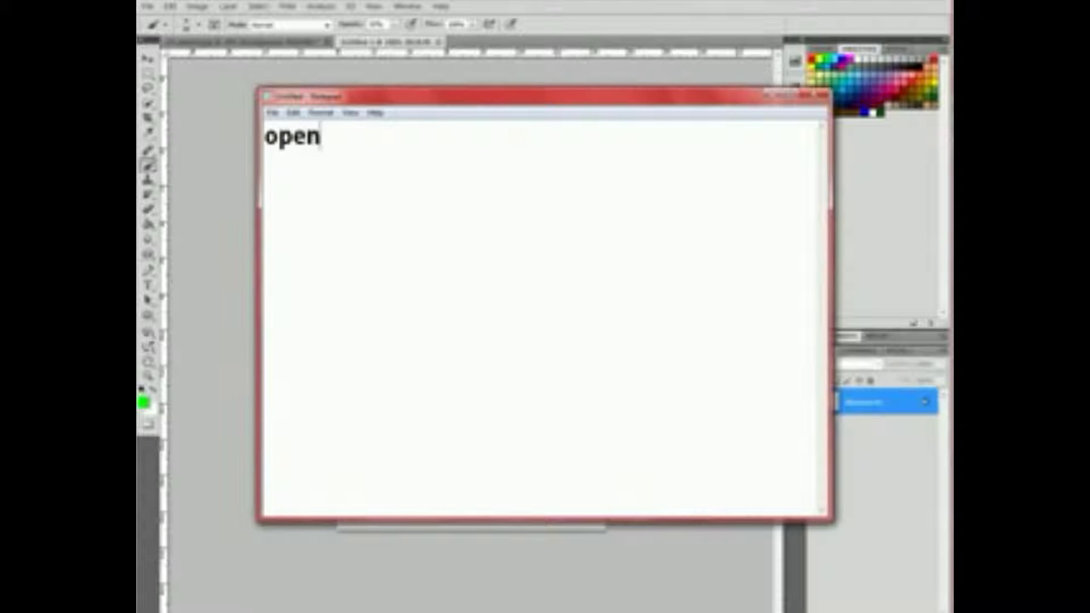
type(" photoshop")
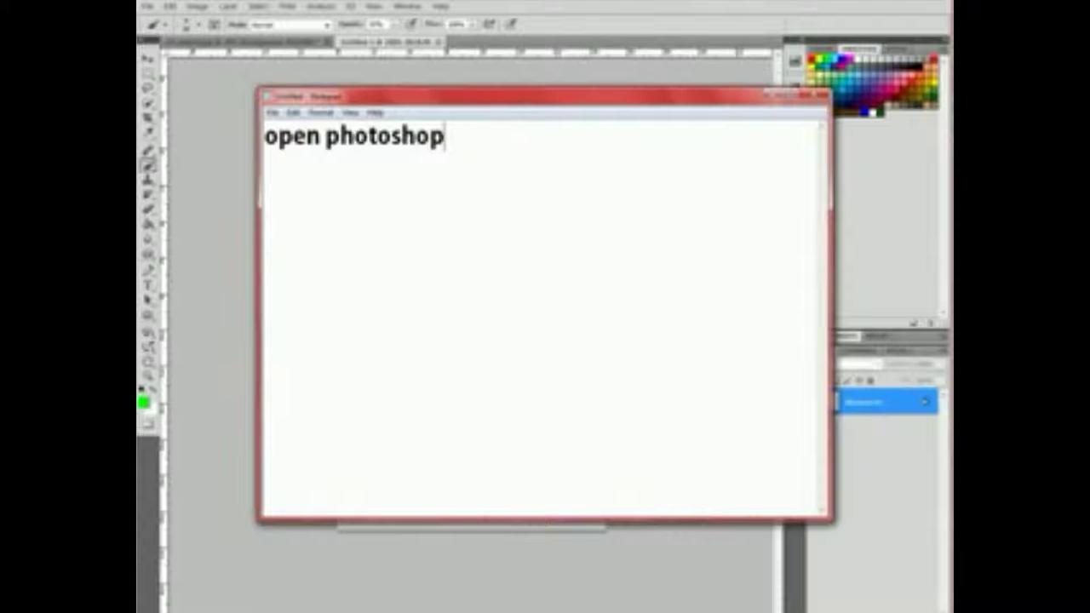
type(" and import a photoA")
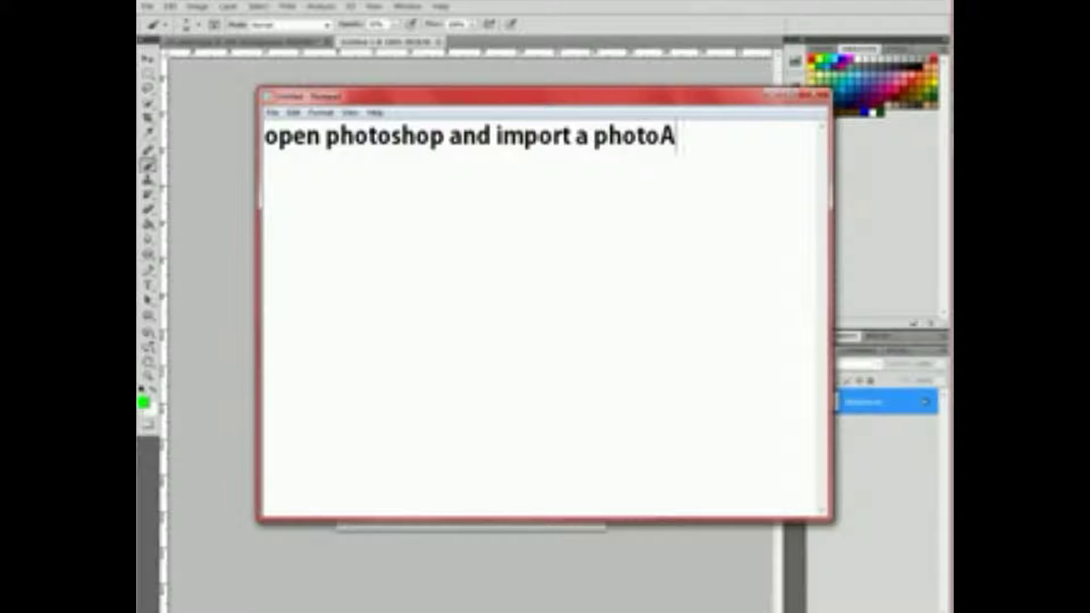
key("BackSpace")
key("ctrl+a")
key("BackSpace")
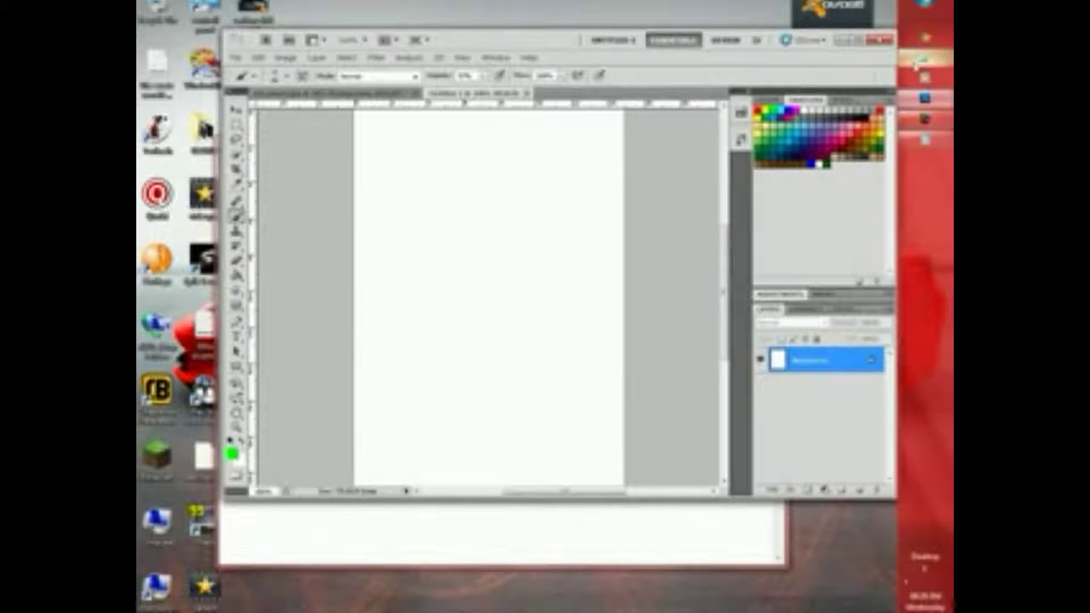
Place the Need for Speed Carbon wallpaper on the canvas, rotated slightly clockwise, and commit it
left_click(815, 183)
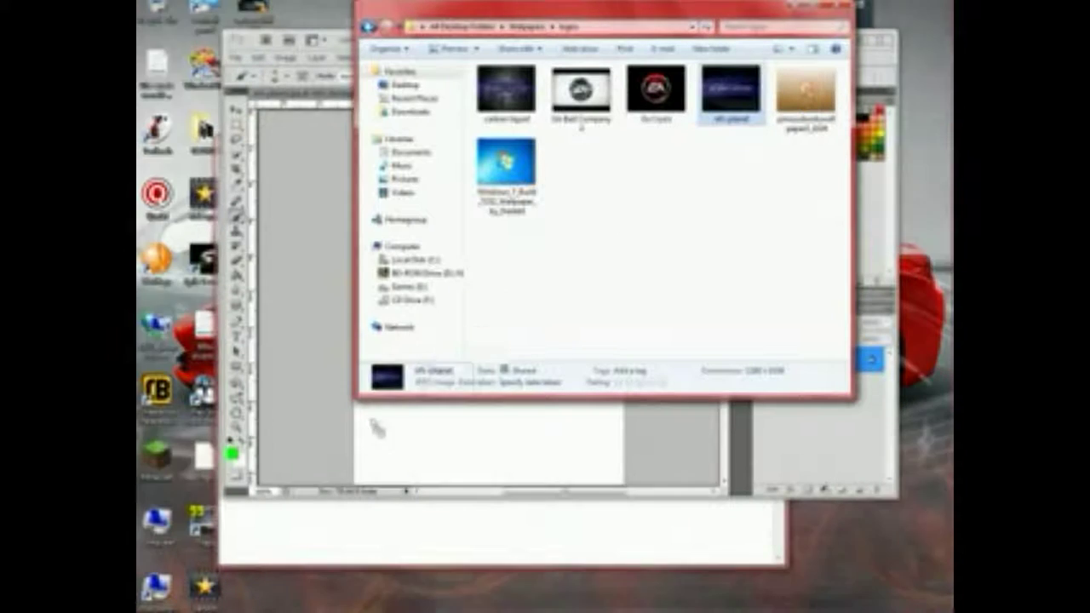
left_click_drag(730, 90, 377, 426)
mouse_move(511, 176)
left_mouse_down()
mouse_move(522, 203)
mouse_move(507, 205)
mouse_move(584, 187)
left_mouse_up()
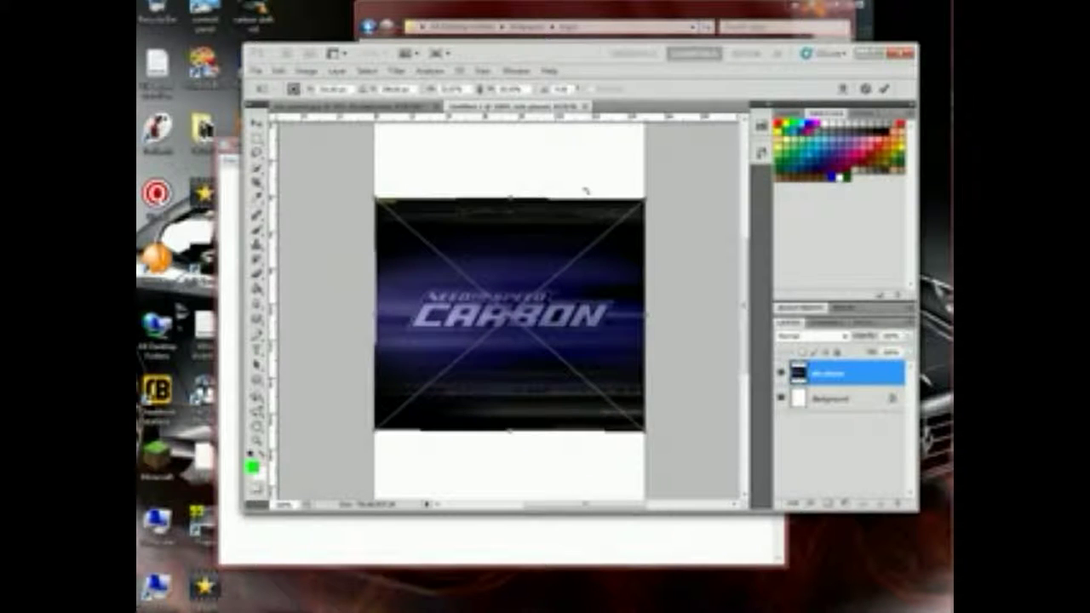
key("Return")
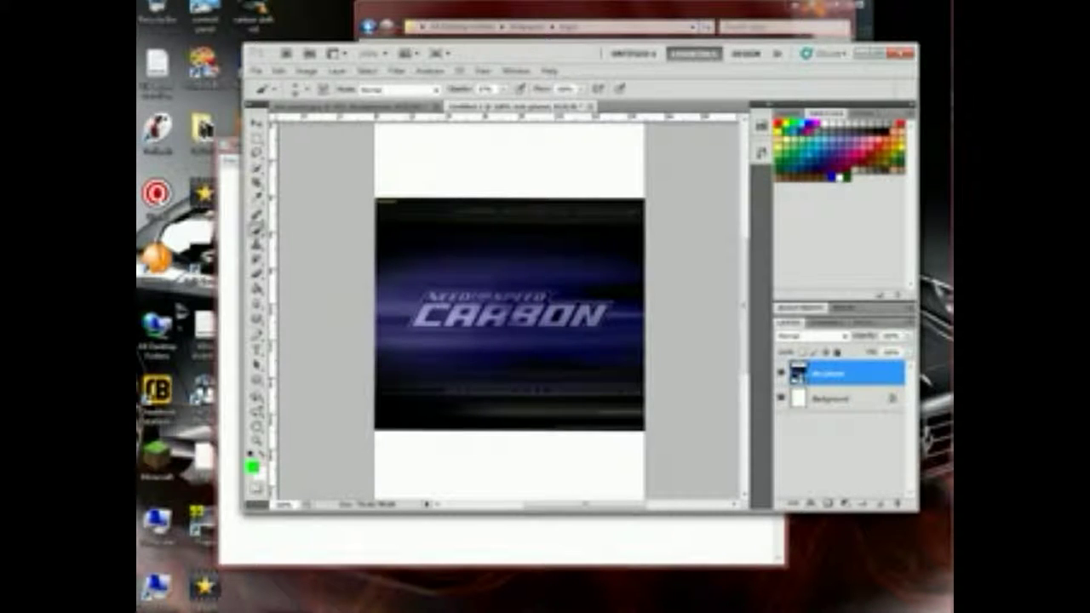
Close the blank untitled documents without saving them
left_click(591, 106)
key("n")
left_click(415, 106)
key("n")
left_click_drag(511, 53, 504, 243)
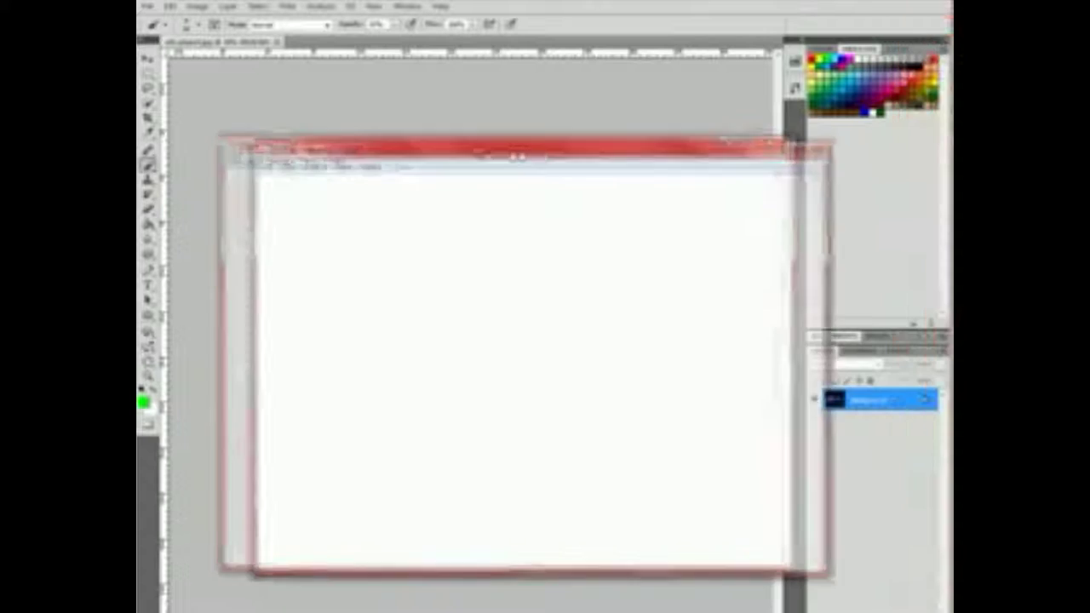
Write the note 'after that go to the filter menu', then clear it
type("after")
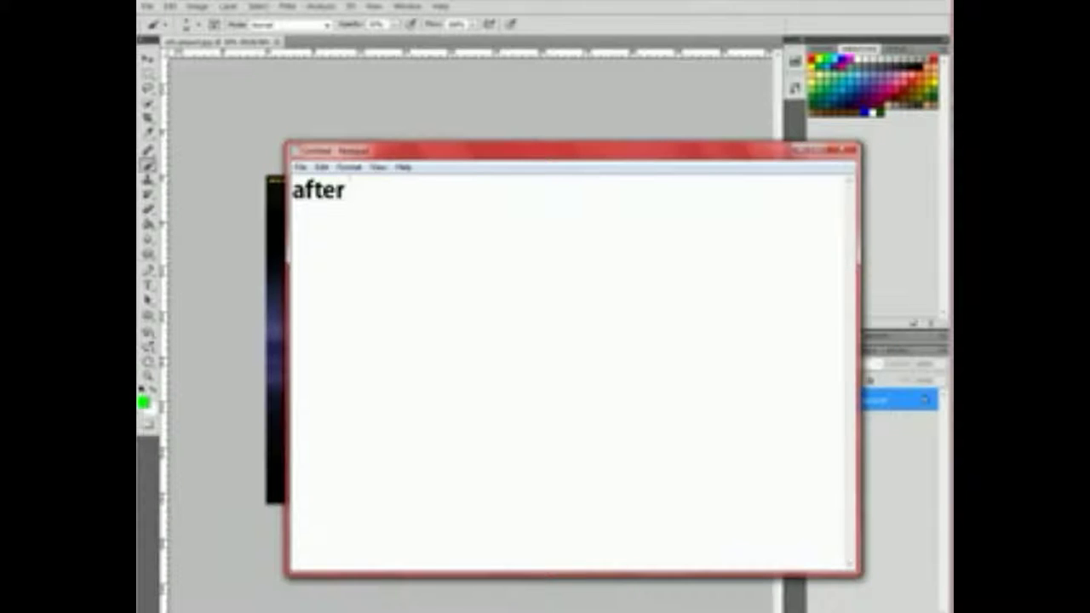
type(" that")
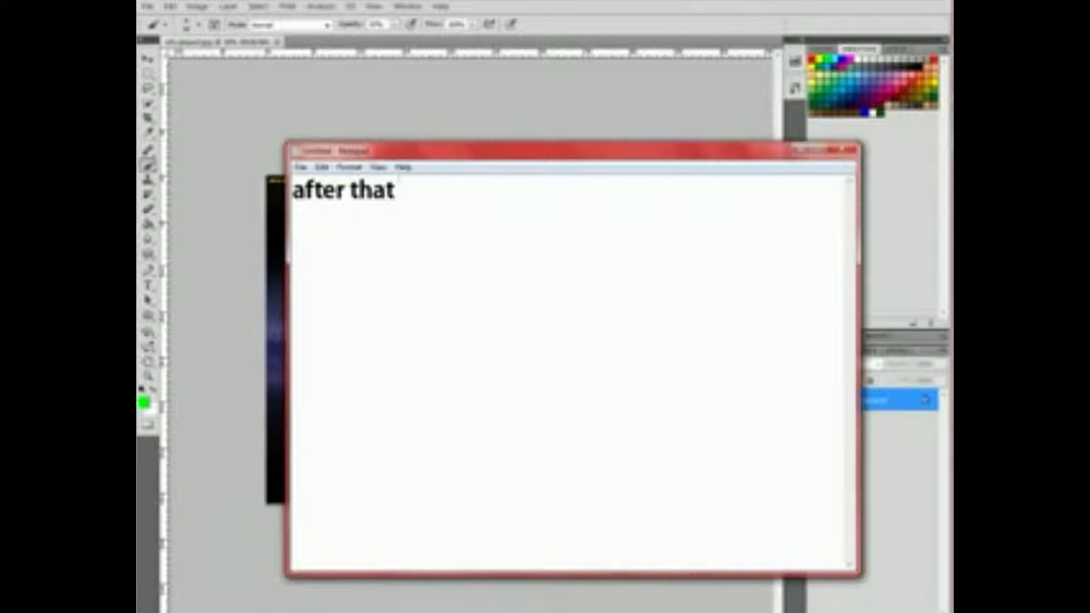
type(" go to the ")
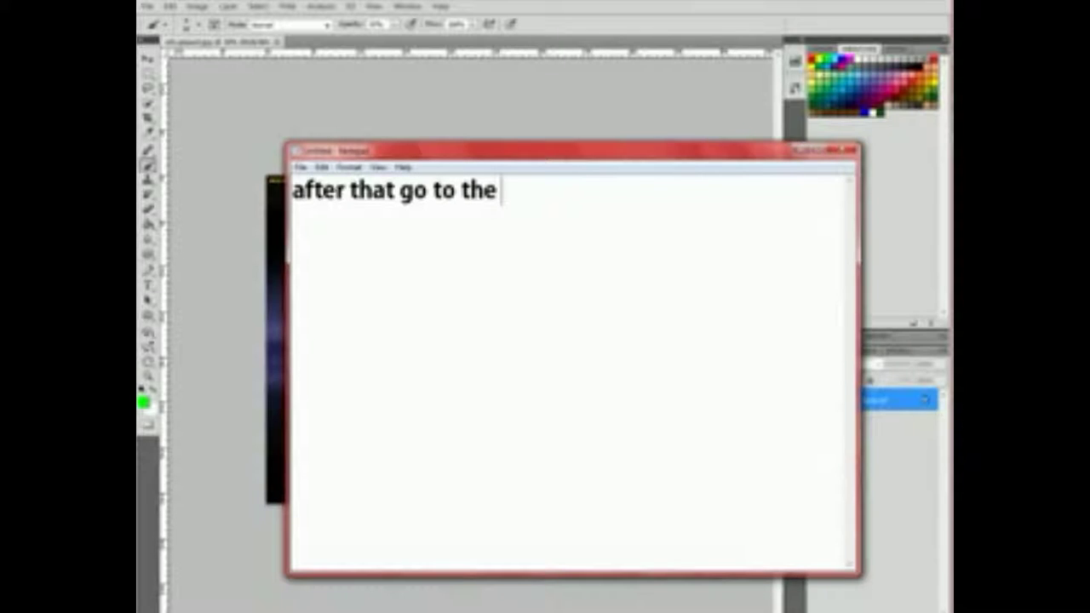
type("filter munu.")
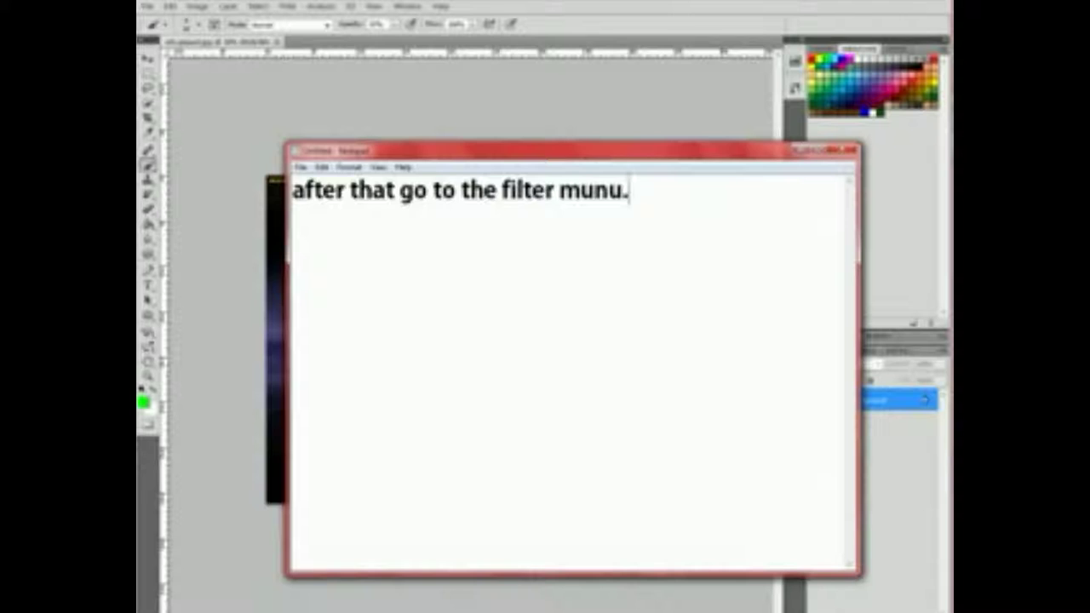
key("ctrl+a")
key("Delete")
key("alt+Tab")
Apply the Poster Edges artistic filter to the Carbon wallpaper
left_click(290, 5)
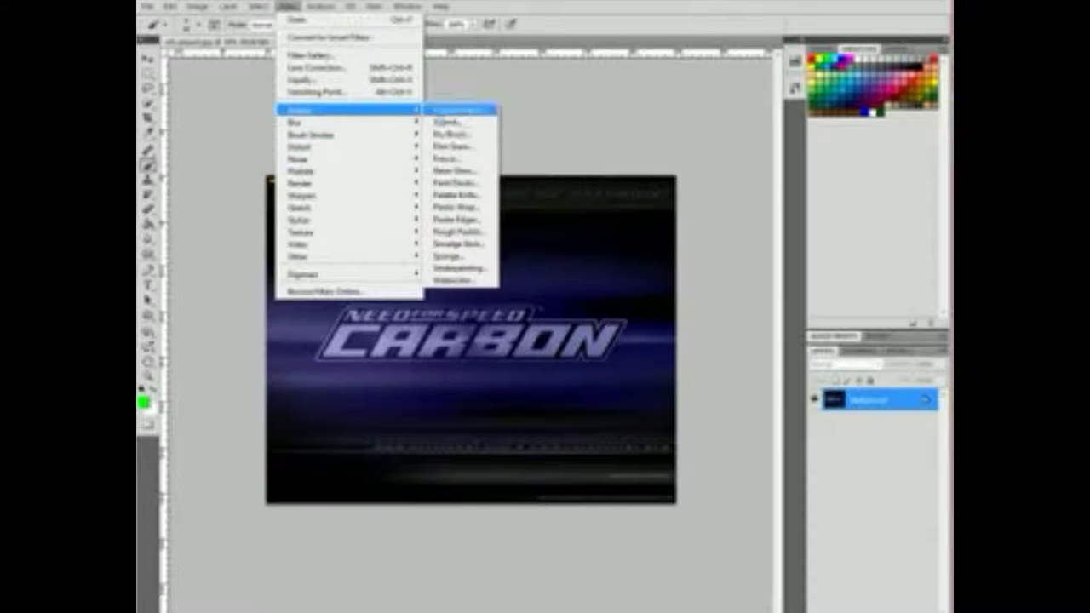
mouse_move(347, 109)
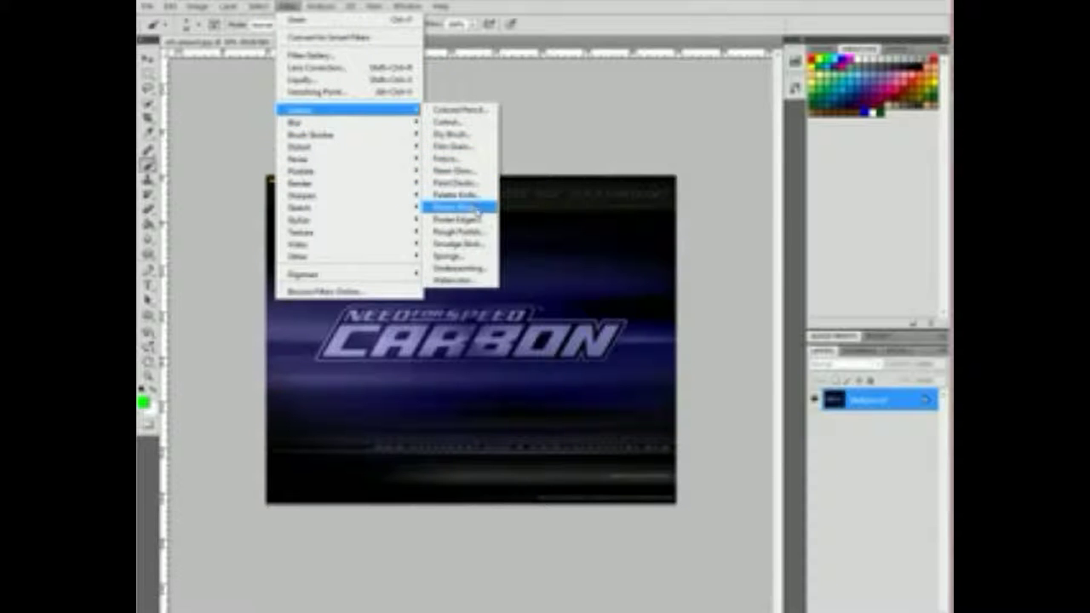
left_click(479, 220)
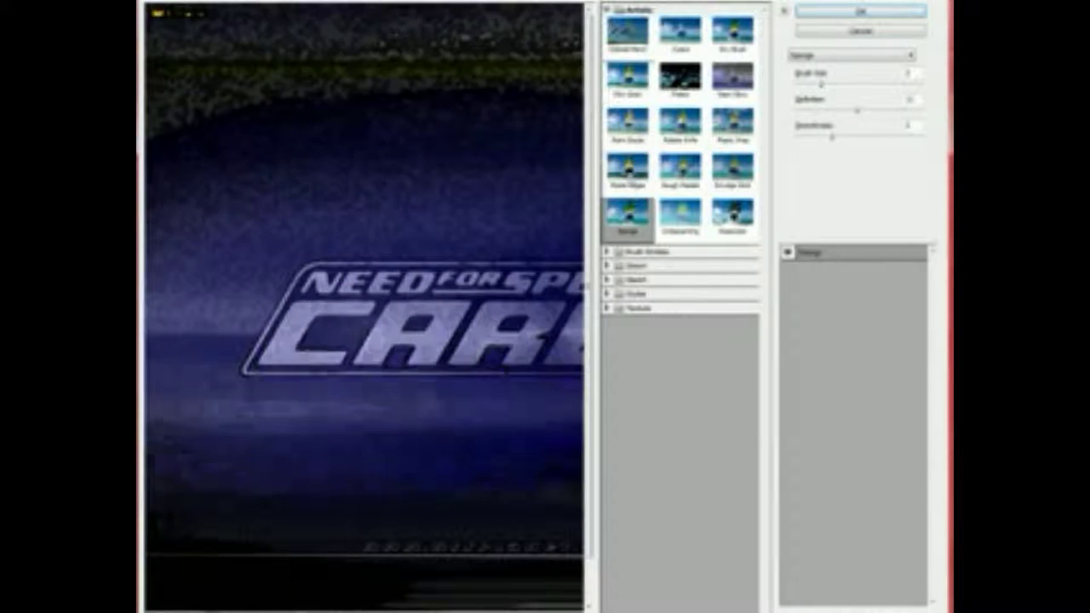
left_click(815, 17)
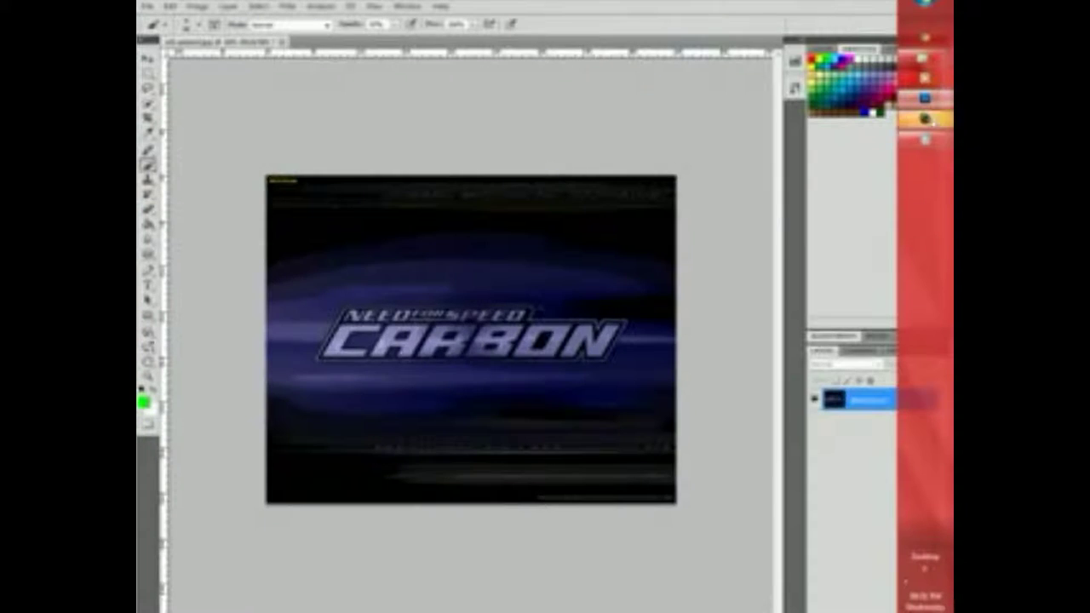
left_click(924, 98)
Write the note 'choose poster edge and click OK', then clear it
type("choose po")
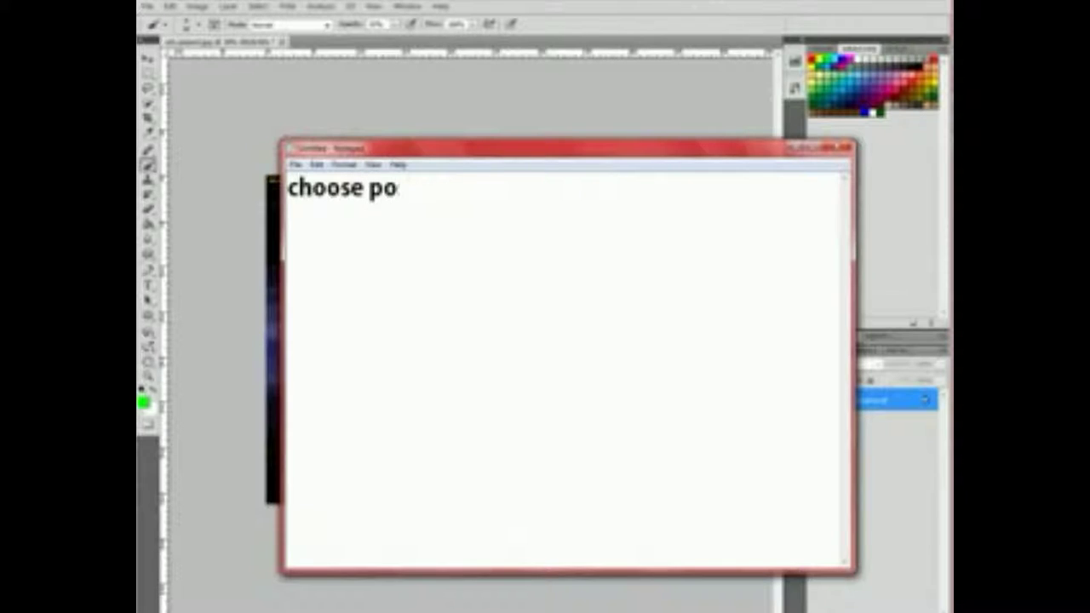
type("ster edge ")
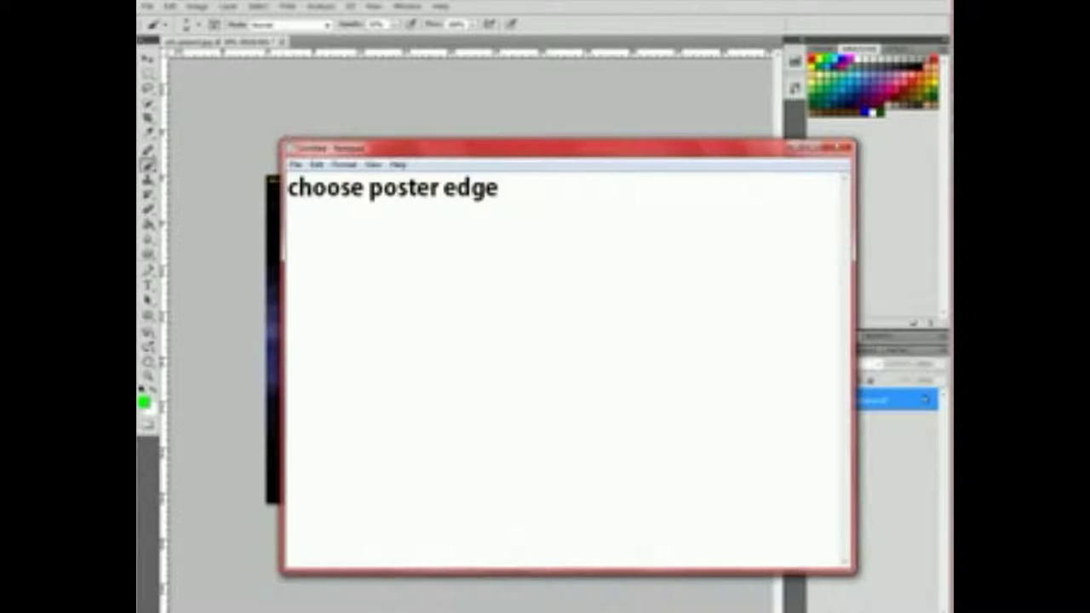
type("and click OK")
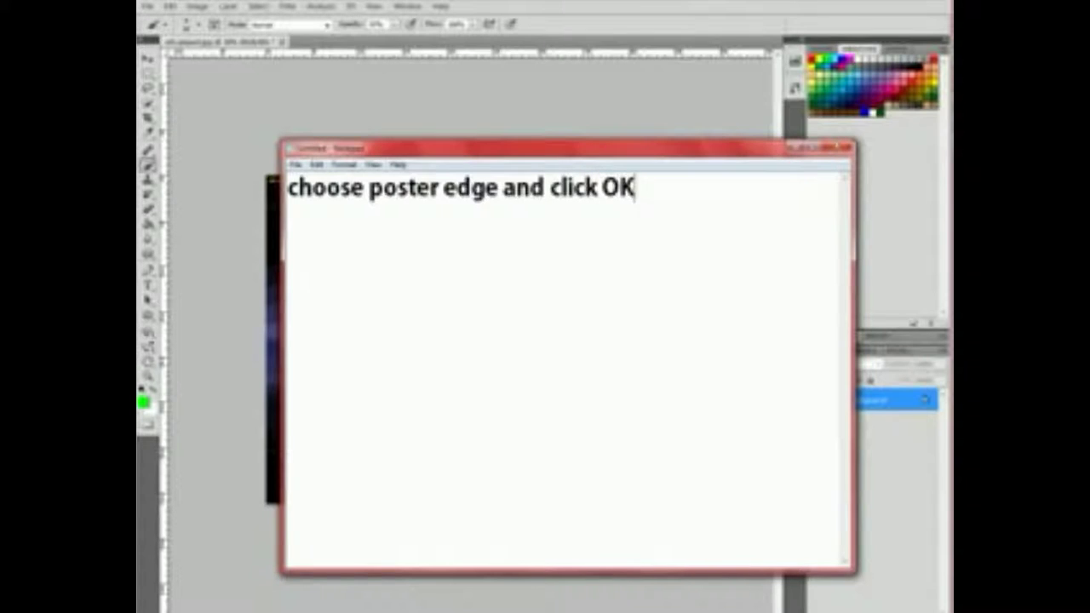
key("ctrl+a")
key("BackSpace")
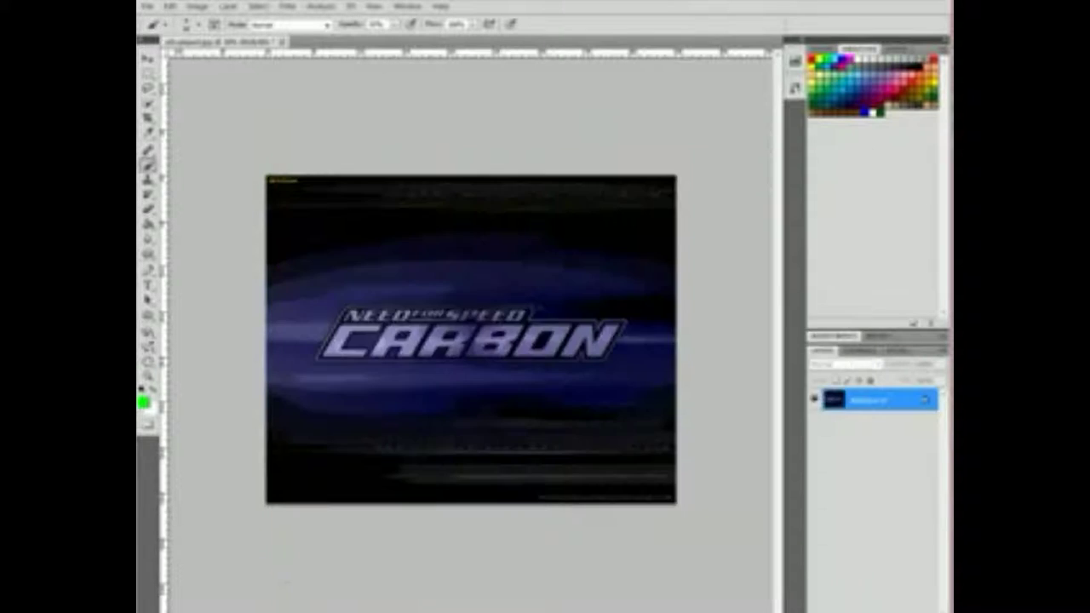
Open Filter > Liquify, then write and clear the note 'go to the filter again and choose liquify'
left_click(286, 6)
left_click(317, 80)
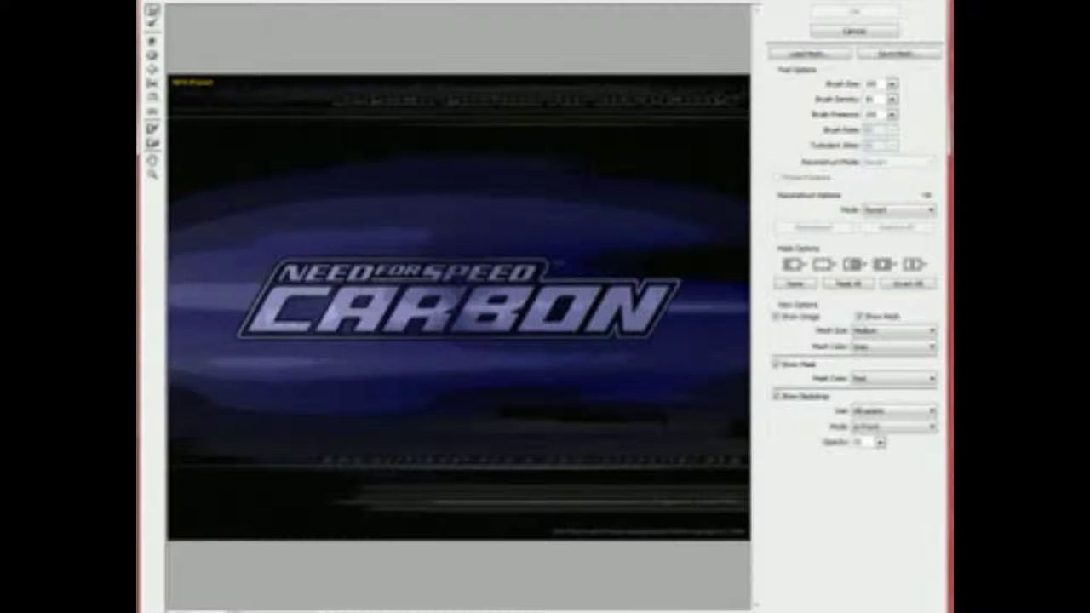
left_click(924, 122)
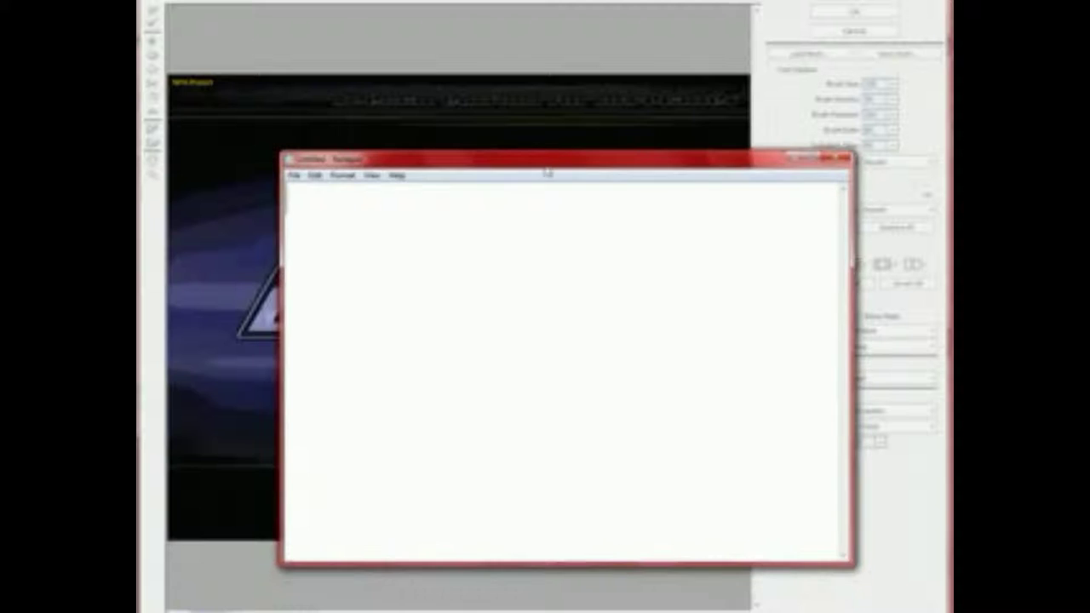
type("go to the filter ag")
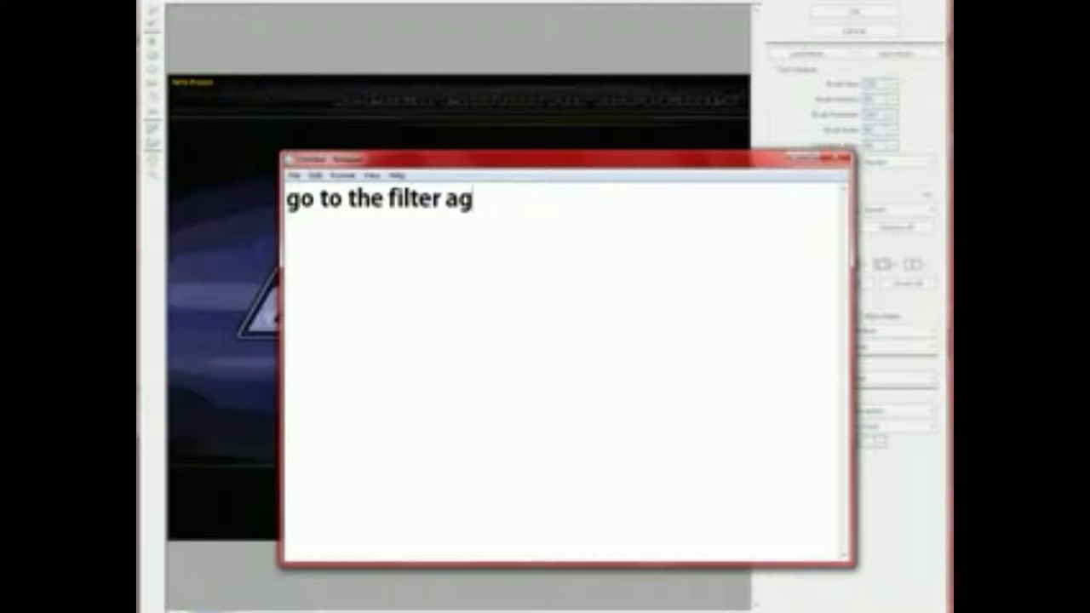
type("ain and choose liquifie.")
key("ctrl+a")
key("Delete")
Write and clear the note 'warp the picture the way you want', returning to the Liquify preview
left_click_drag(706, 152, 653, 143)
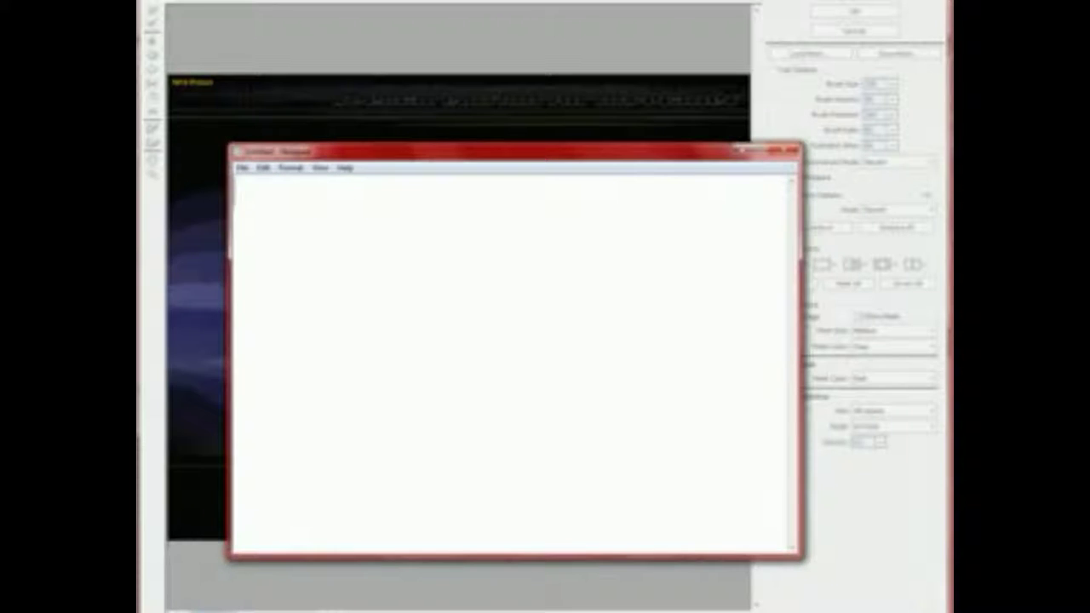
type("warp the pictuer the")
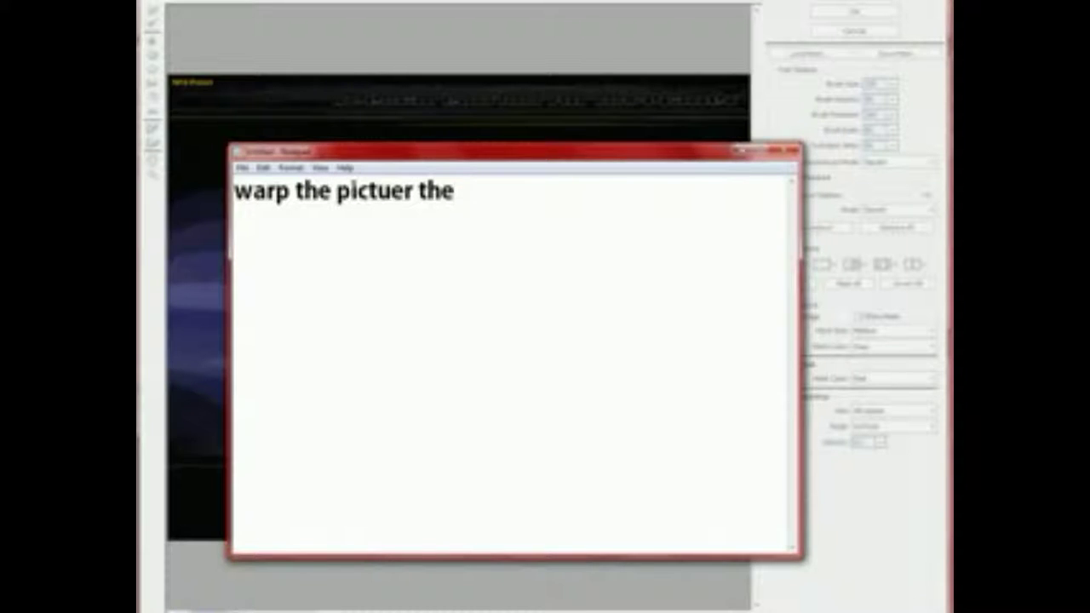
type(" way you wn")
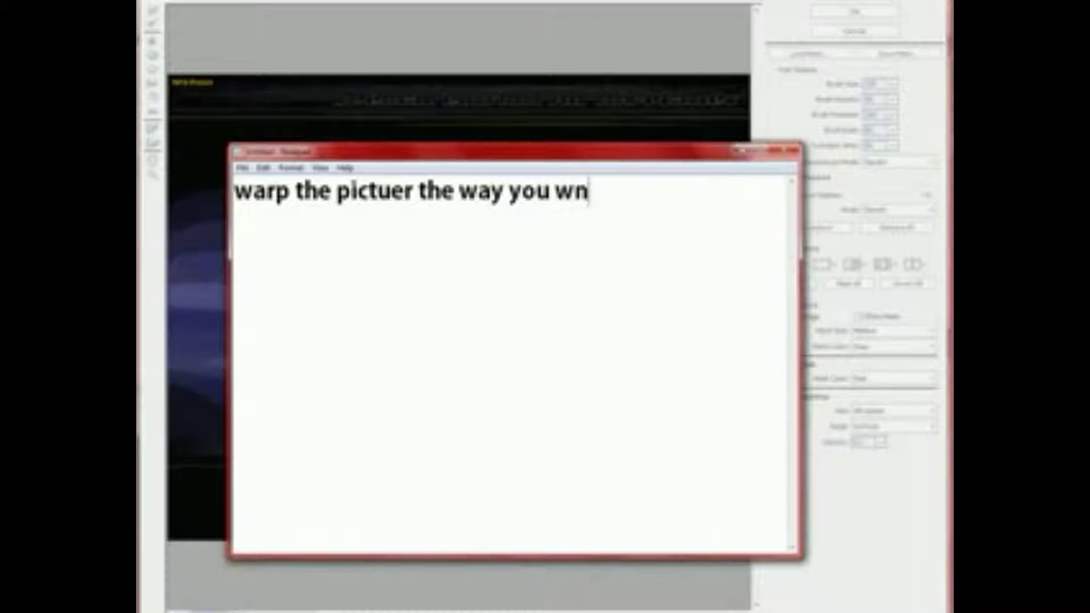
key("BackSpace")
type("ant")
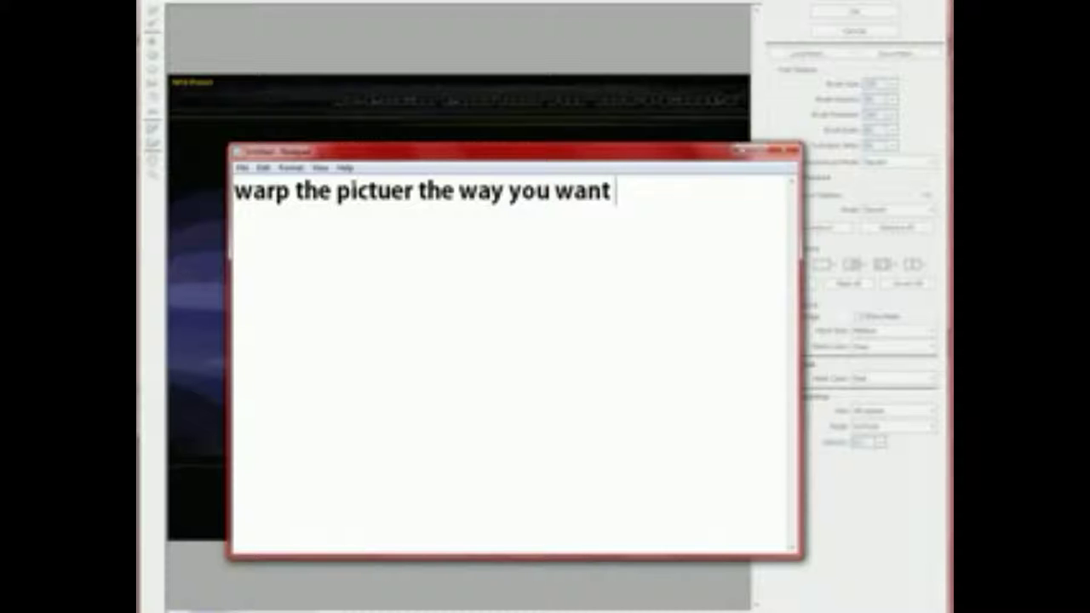
key("ctrl+a")
key("BackSpace")
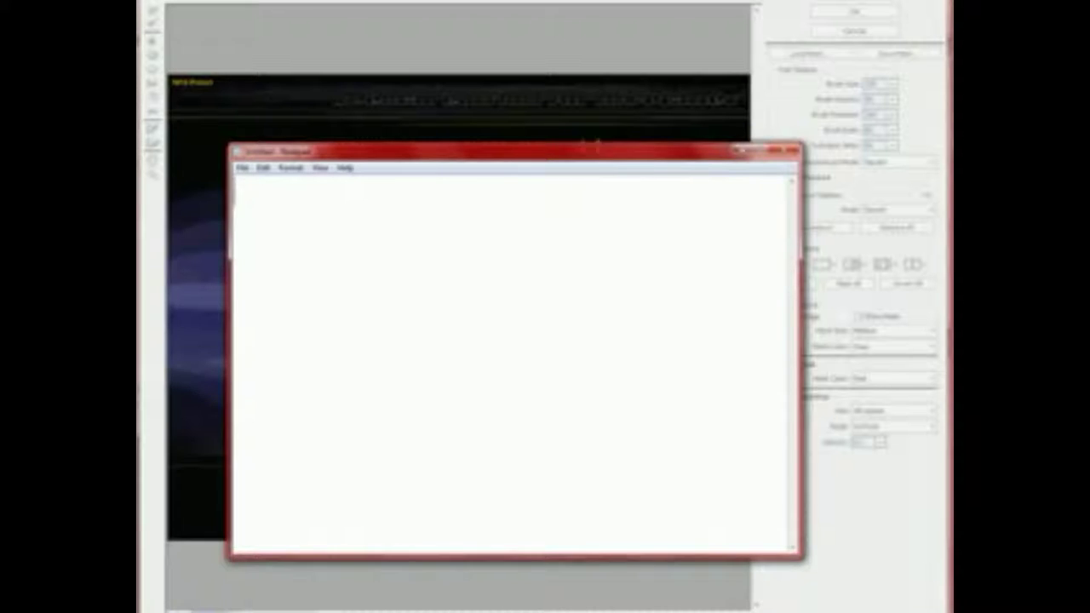
left_click(791, 150)
Warp three drips down below the C, the A, and the end of CARBON
left_click_drag(252, 345, 245, 417)
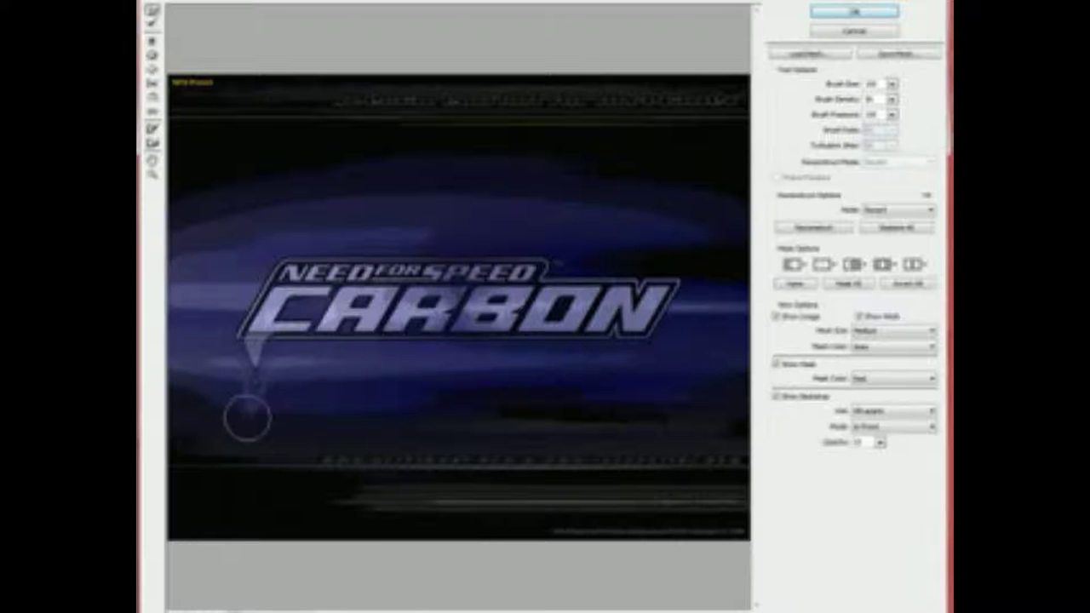
left_click_drag(377, 374, 374, 402)
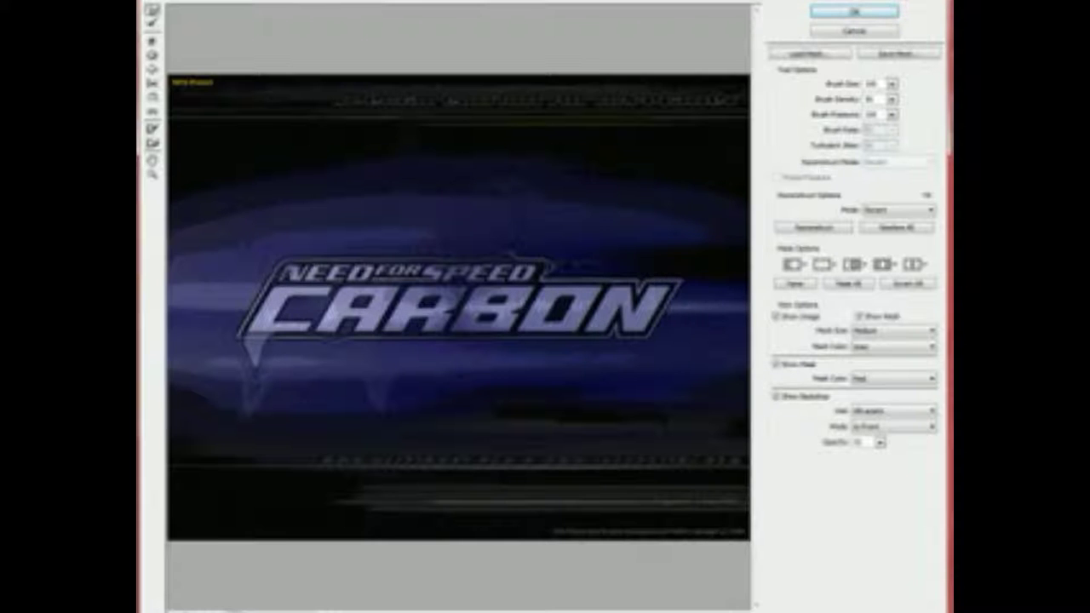
left_click_drag(639, 341, 636, 368)
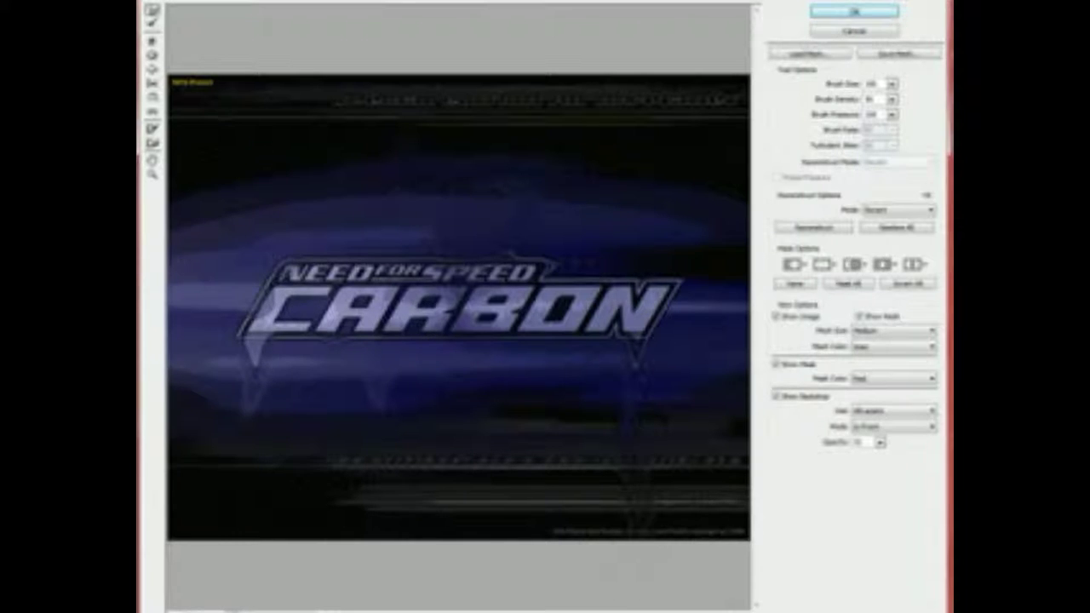
Write and clear the note 'When done click OK', then commit the Liquify drips with OK
type("W")
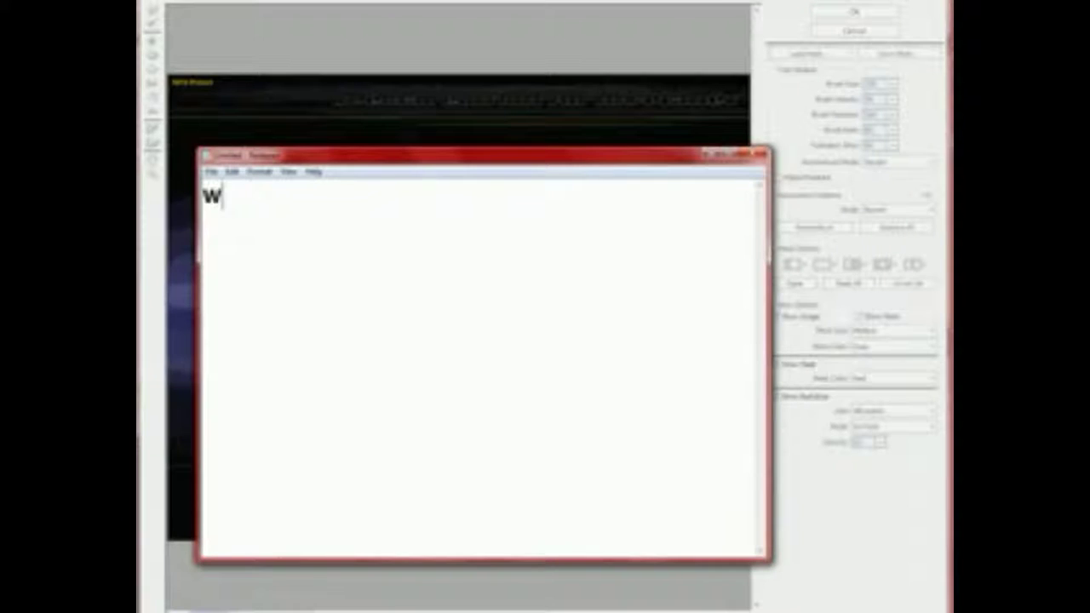
type("hen done click OK")
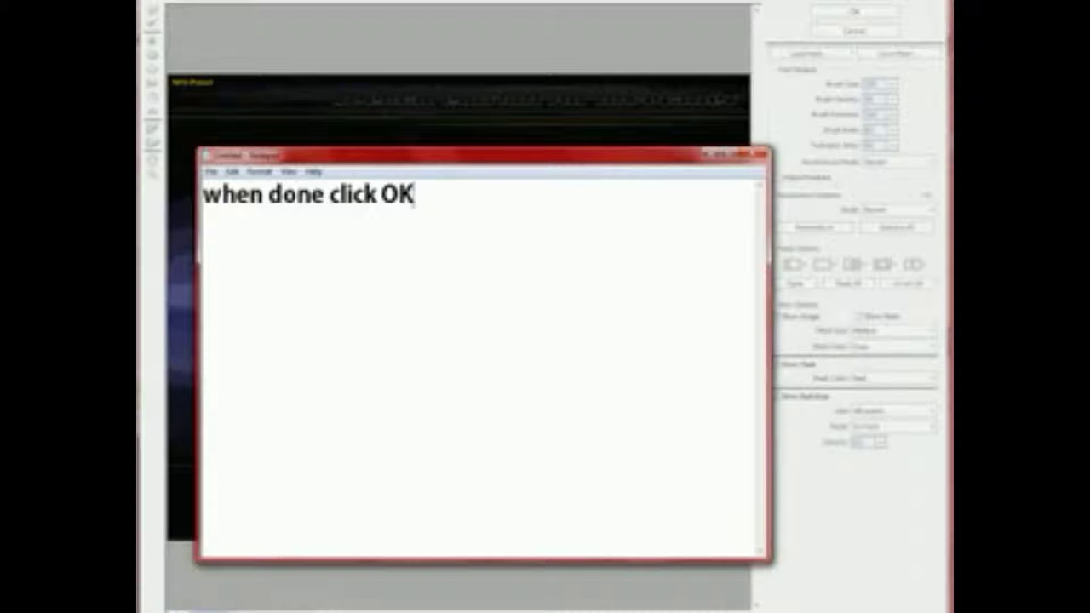
key("ctrl+a")
key("ctrl+BackSpace")
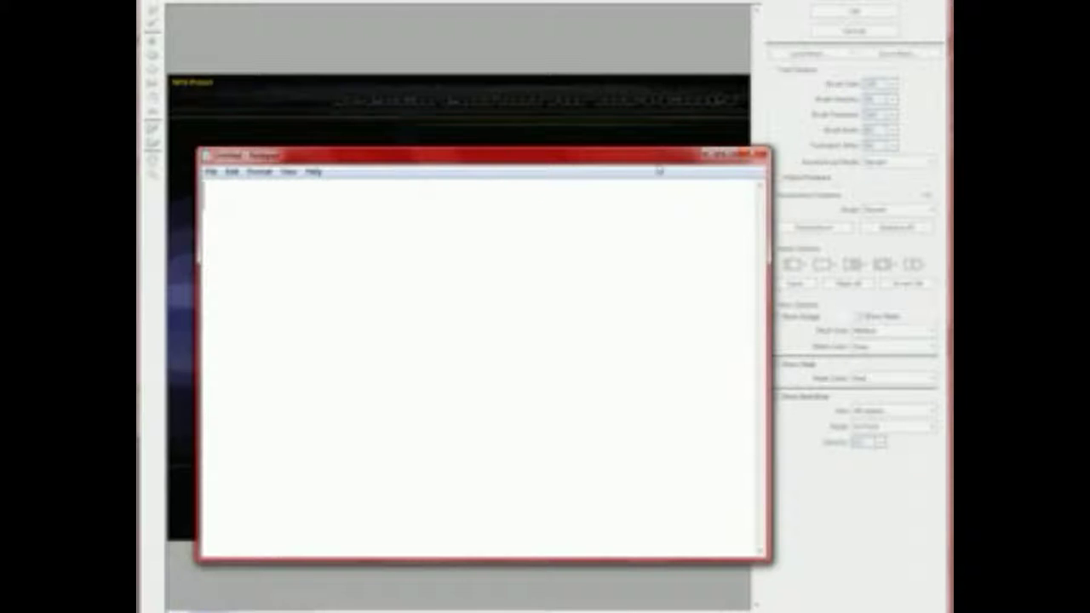
left_click(843, 37)
left_click(851, 12)
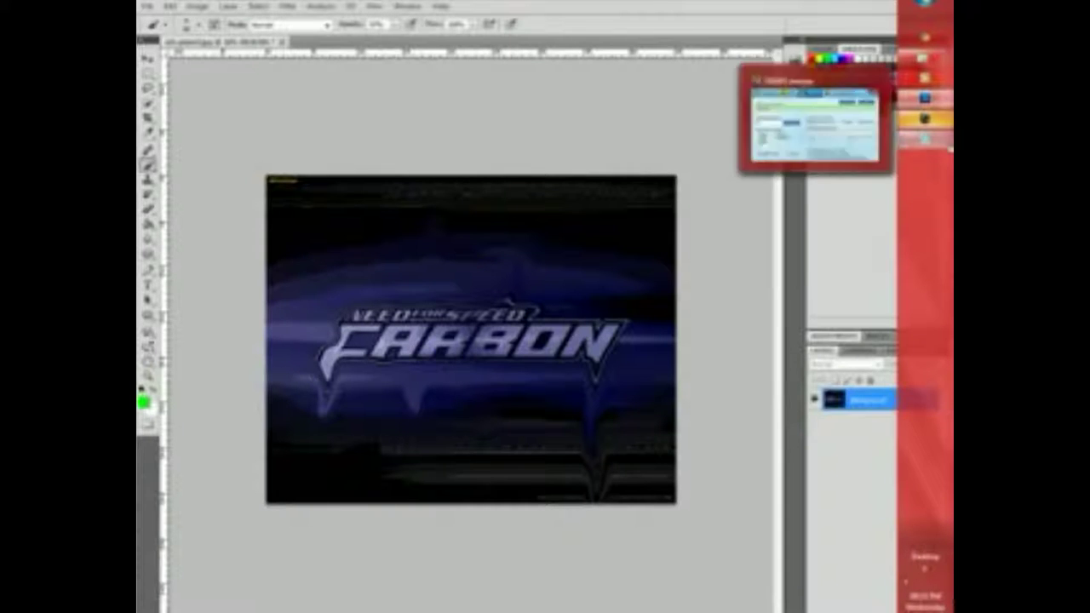
left_click(923, 134)
left_click_drag(503, 162, 587, 157)
type("choose the b")
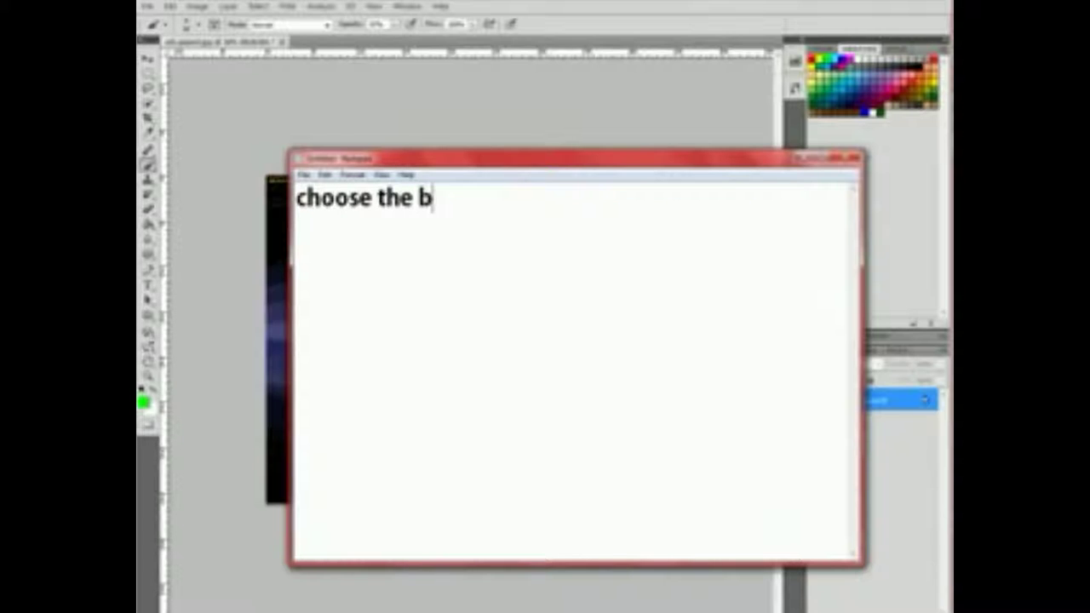
type("rush tool if")
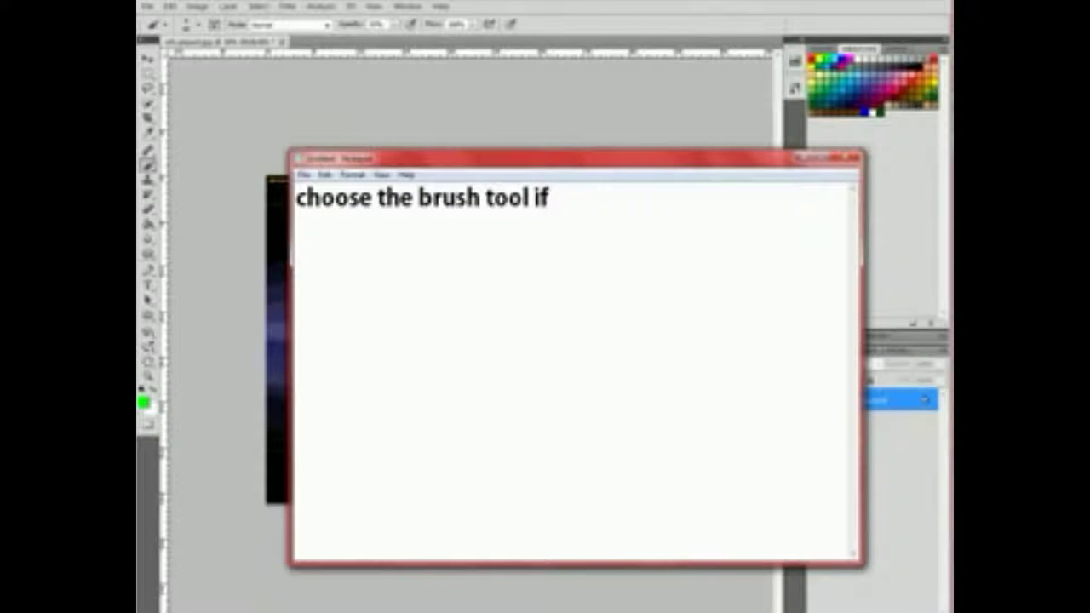
type(" desired")
type(" and")
type(" d")
type("re")
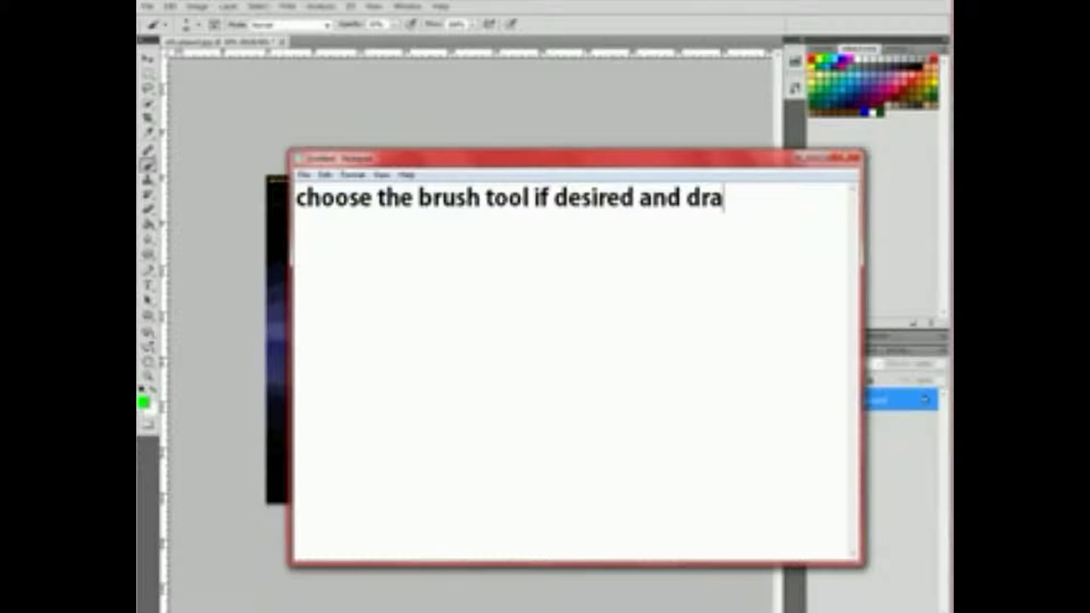
type("w lines")
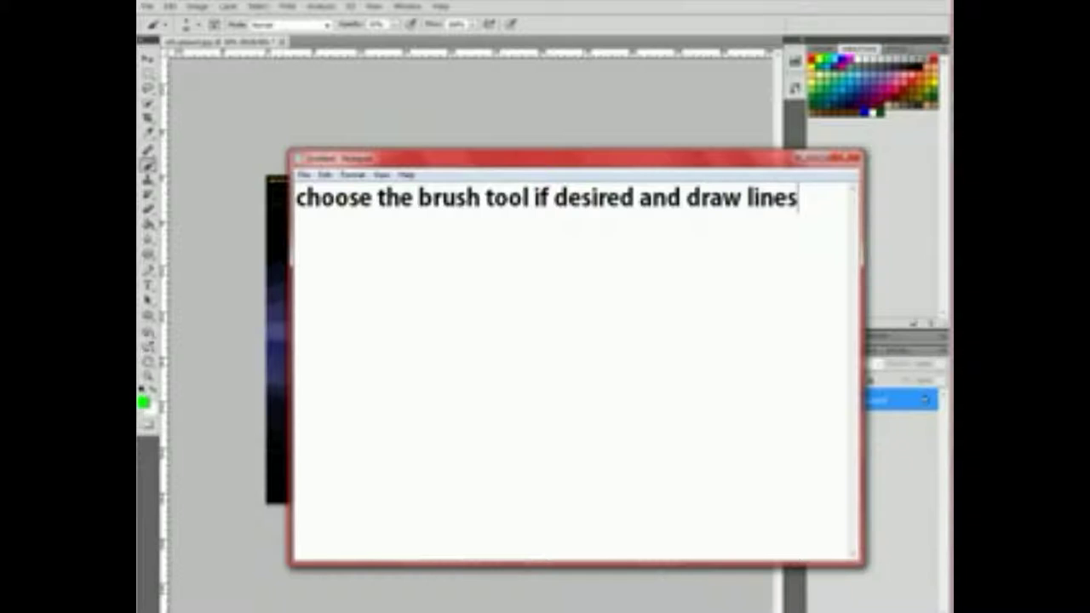
type(" for neo")
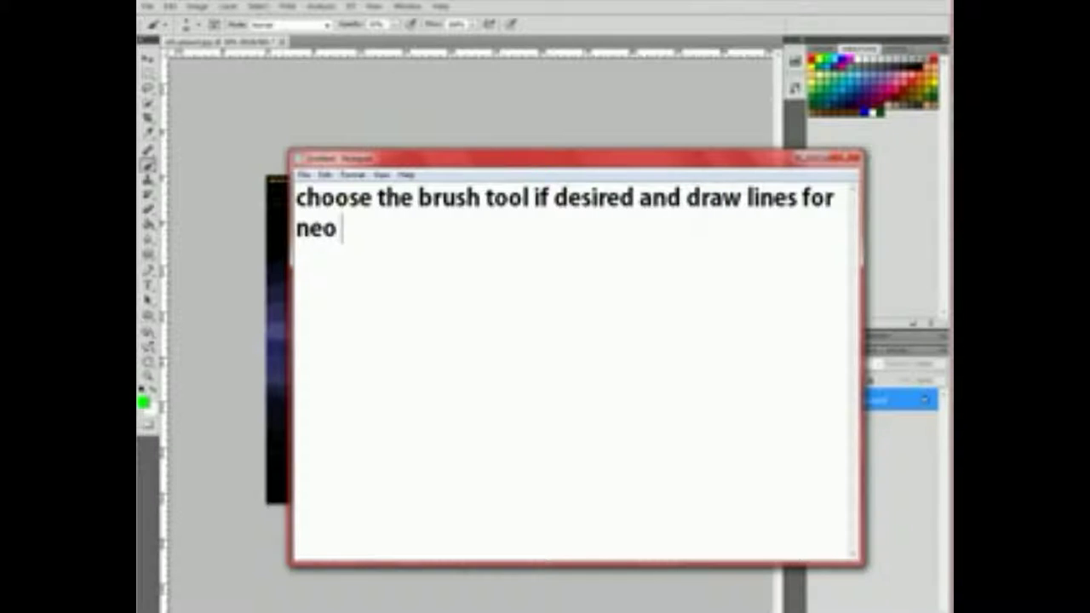
type("ffect.")
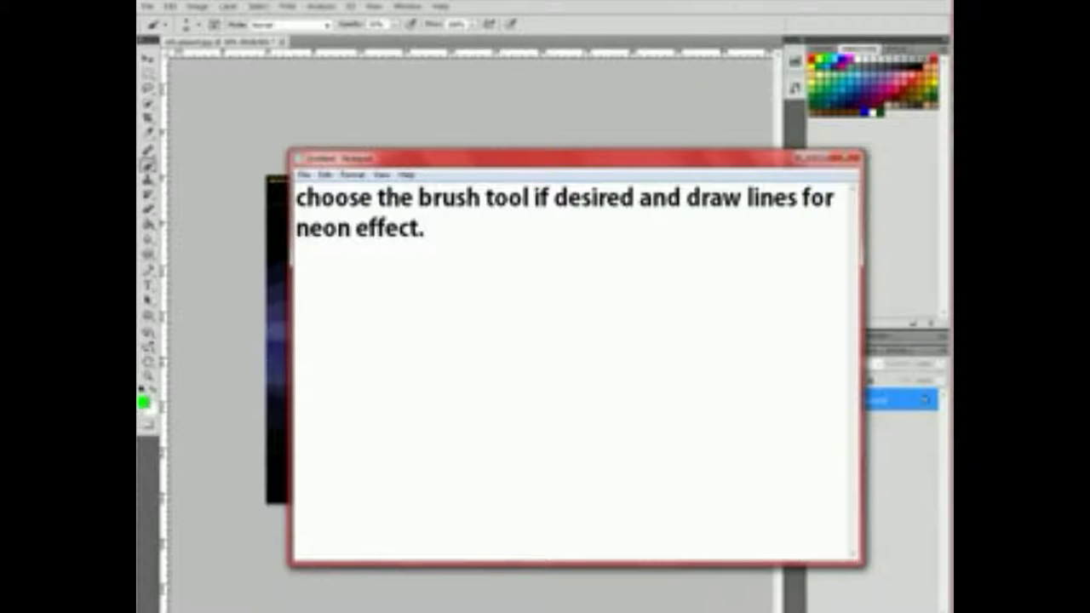
key("ctrl+a")
key("Delete")
key("alt+Tab")
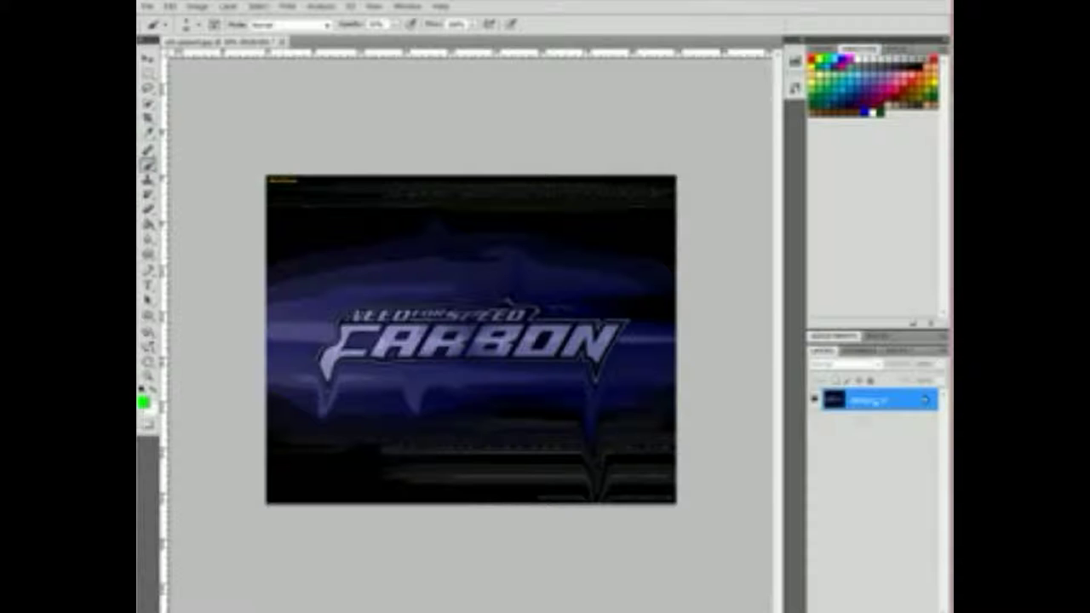
Paint seven freehand green brush lines curving over, through and below the CARBON logo
left_click_drag(330, 321, 450, 308)
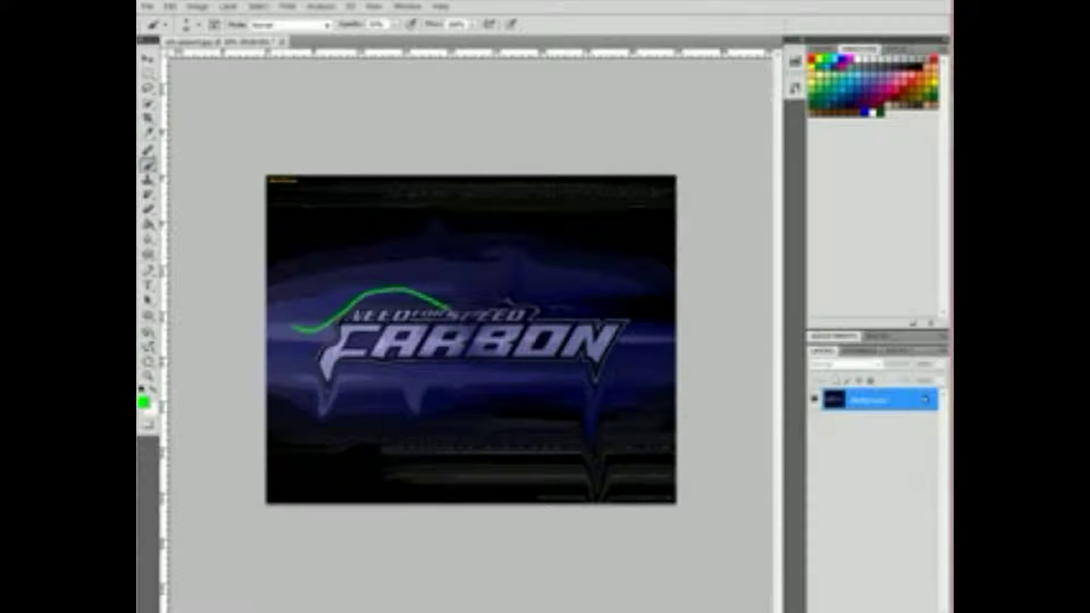
left_click_drag(467, 363, 660, 339)
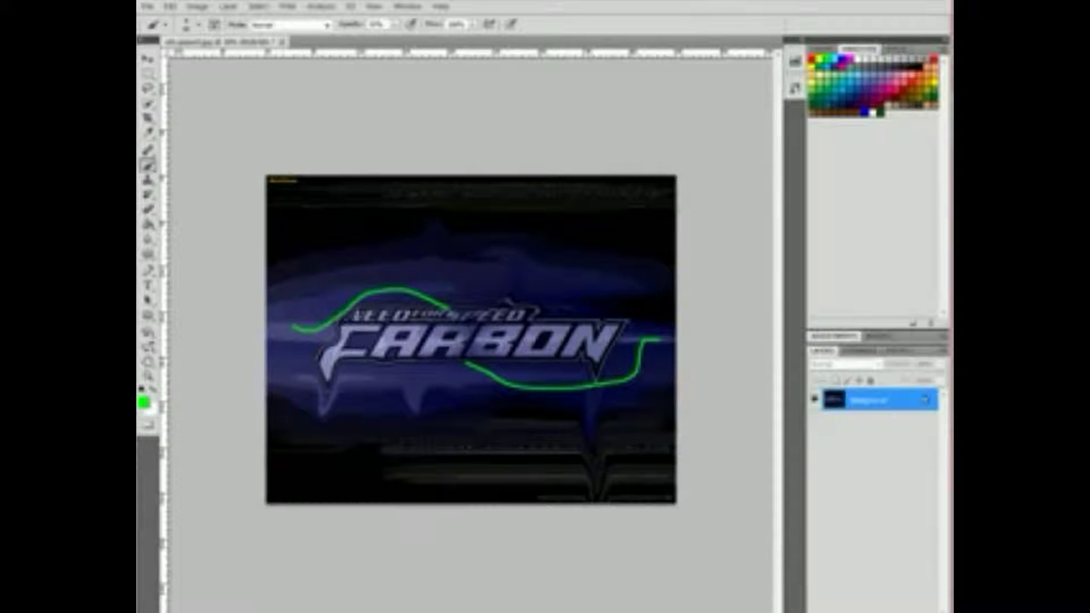
left_click_drag(346, 364, 676, 301)
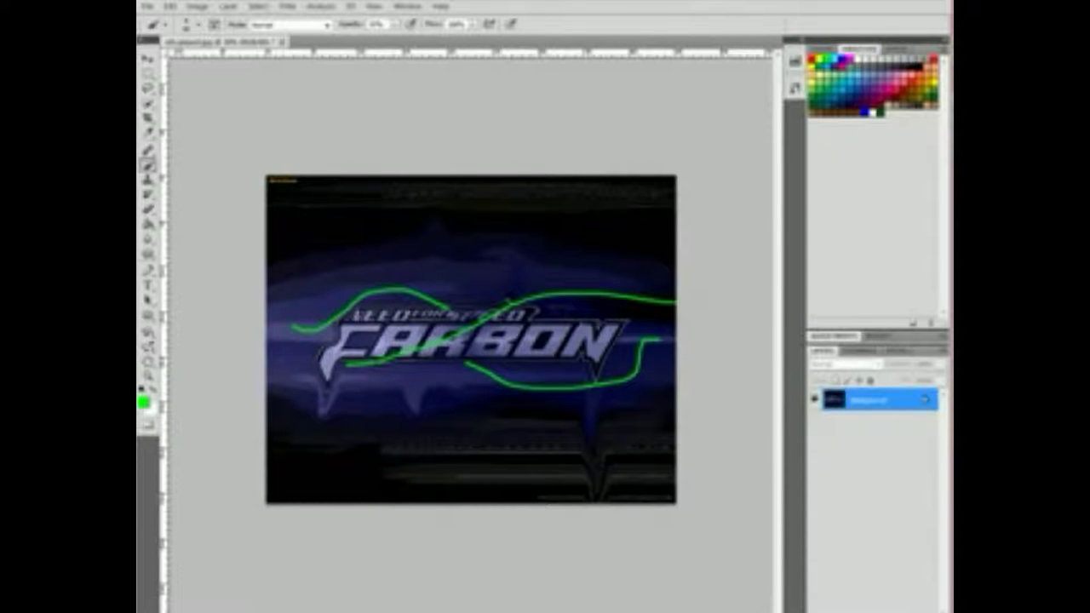
left_click_drag(589, 322, 677, 317)
mouse_move(467, 303)
left_mouse_down()
mouse_move(590, 225)
mouse_move(676, 237)
left_mouse_up()
left_click_drag(521, 363, 676, 390)
left_click_drag(303, 358, 436, 363)
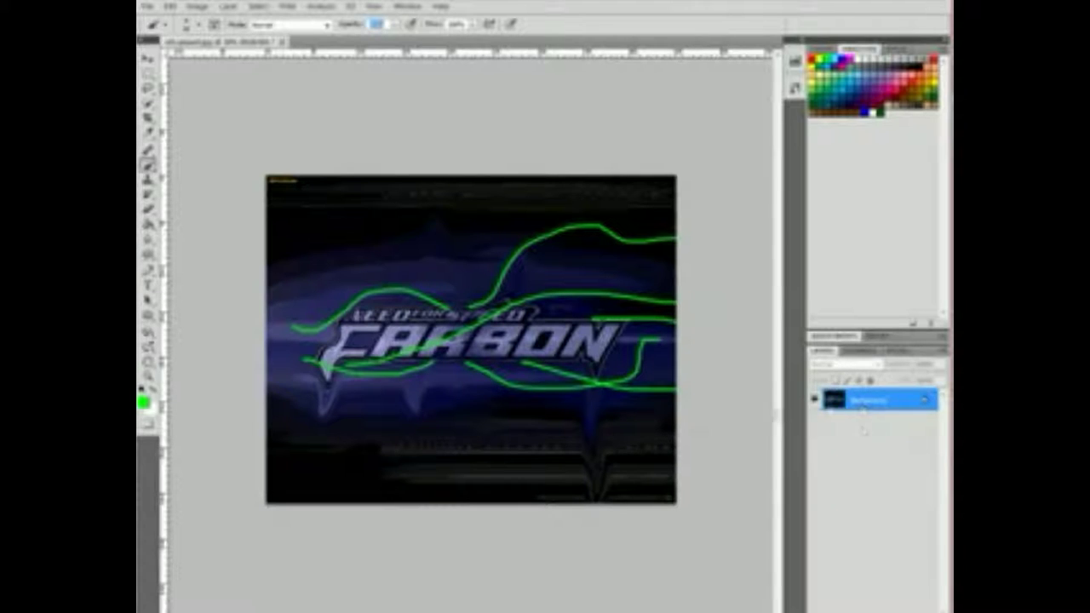
Step backward six times via Edit > Step Backward to undo the green brush lines
left_click(170, 7)
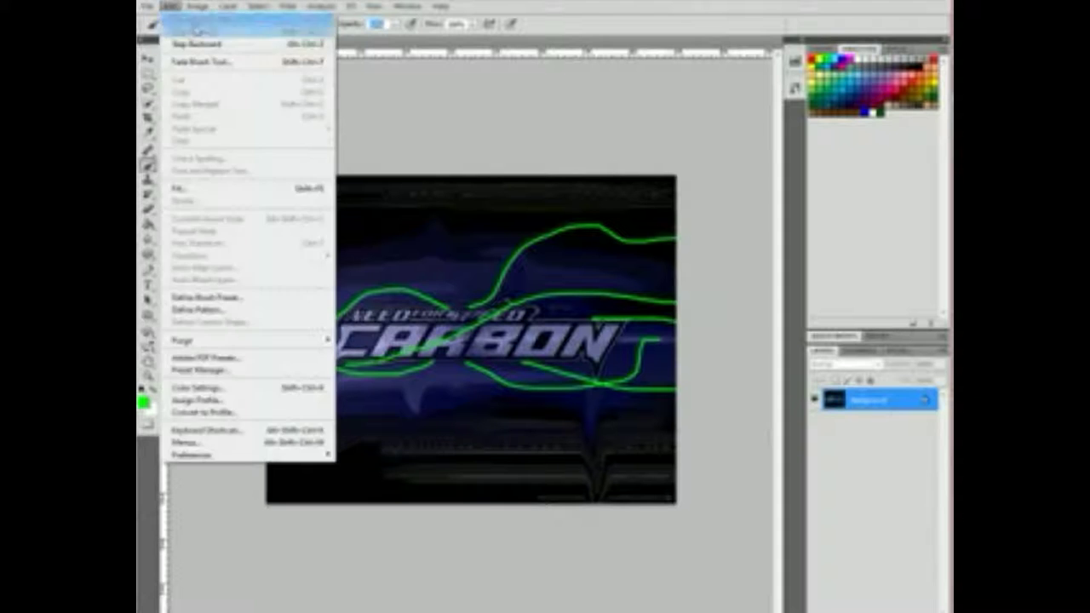
left_click(196, 42)
left_click(171, 7)
left_click(196, 41)
left_click(170, 7)
left_click(196, 42)
left_click(171, 7)
left_click(196, 42)
left_click(170, 7)
left_click(195, 42)
left_click(171, 7)
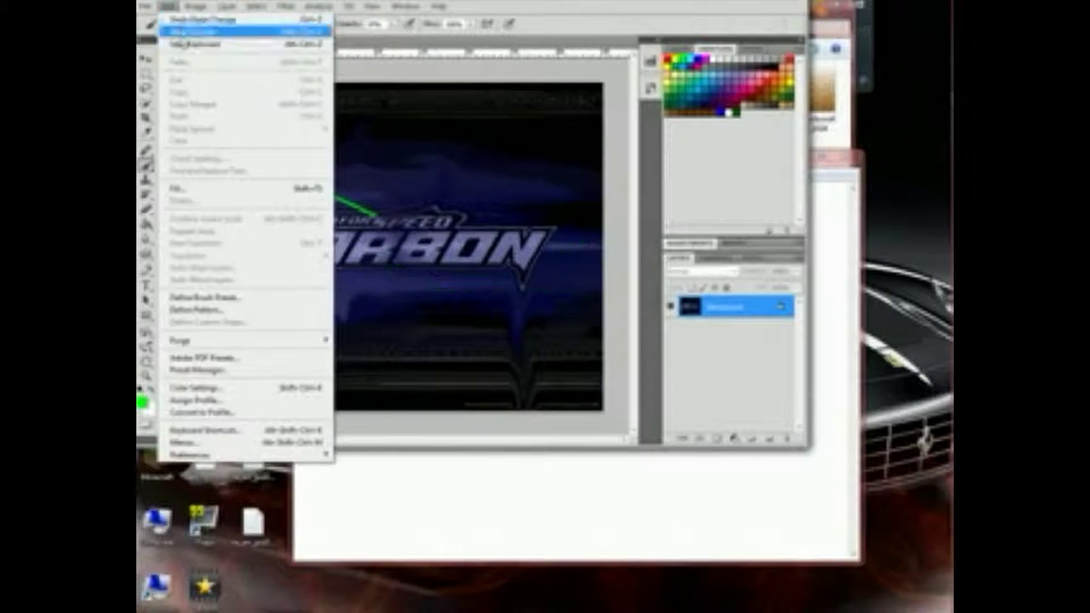
left_click(195, 41)
Write the note 'sorry first make a new layer and then do the brush tool'
left_click(923, 98)
type("sorry firs")
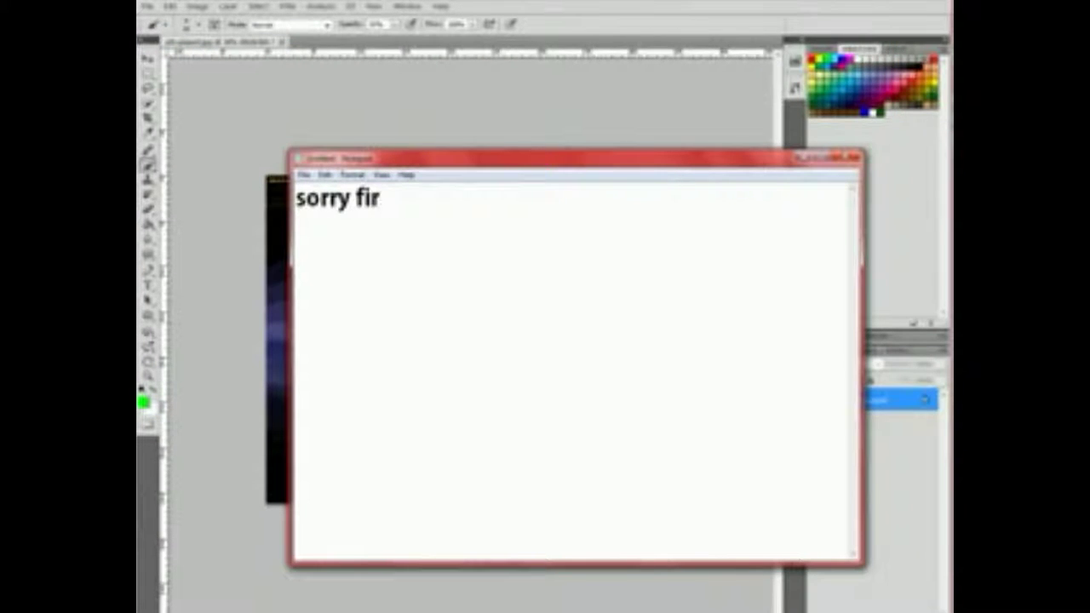
type("t")
type(" make a new layer")
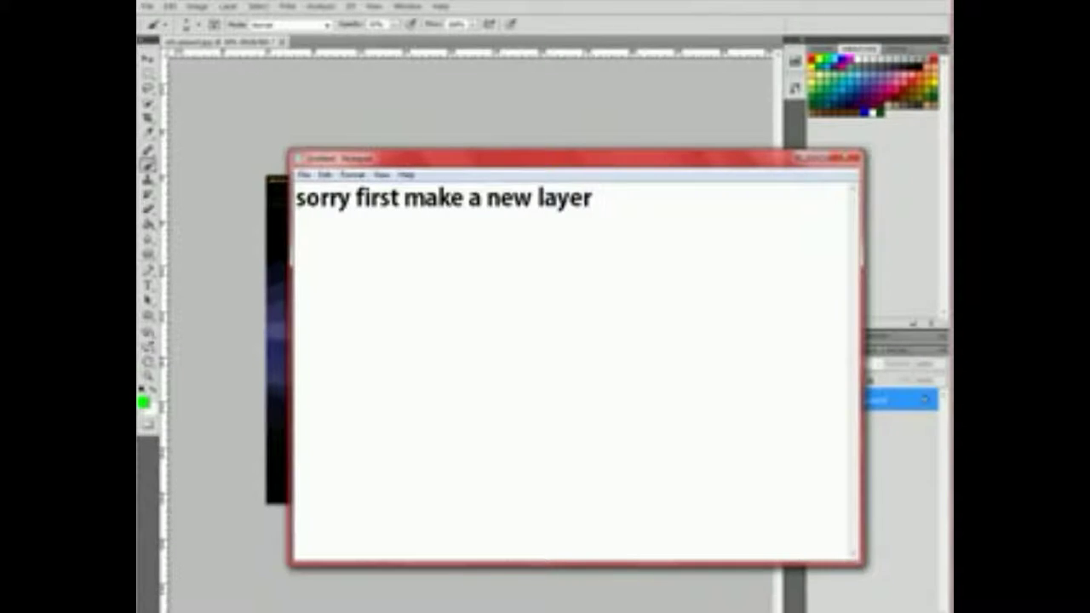
type(" and then")
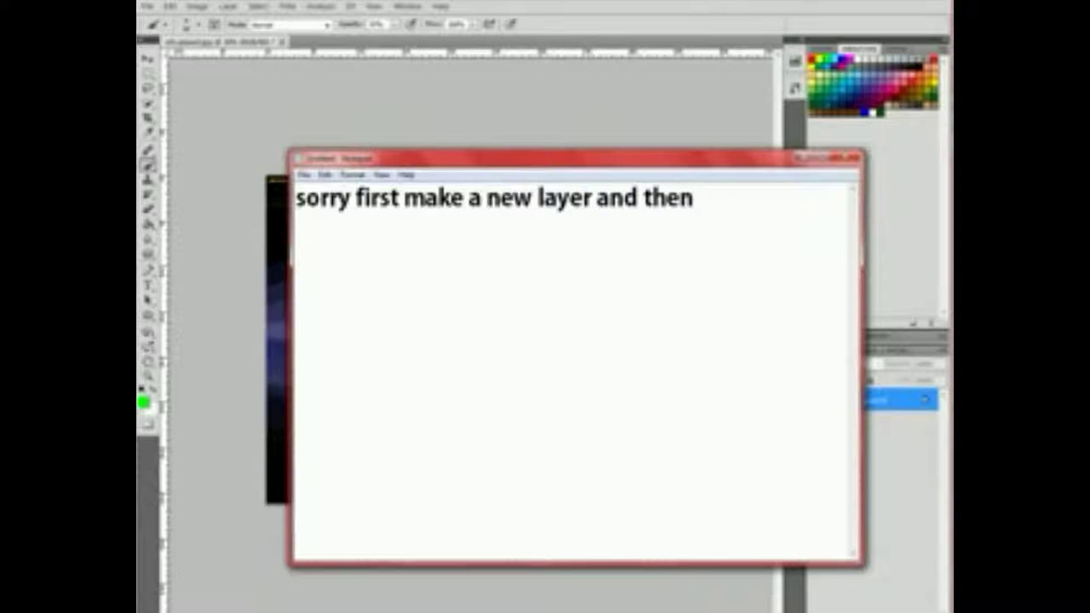
type(" do the bru")
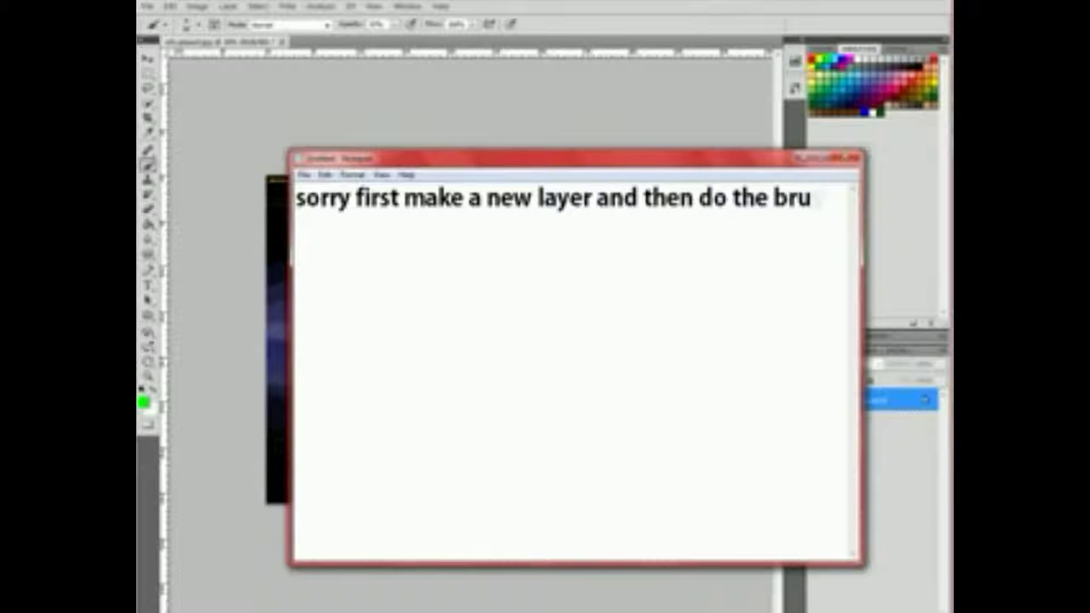
type("sh tool,")
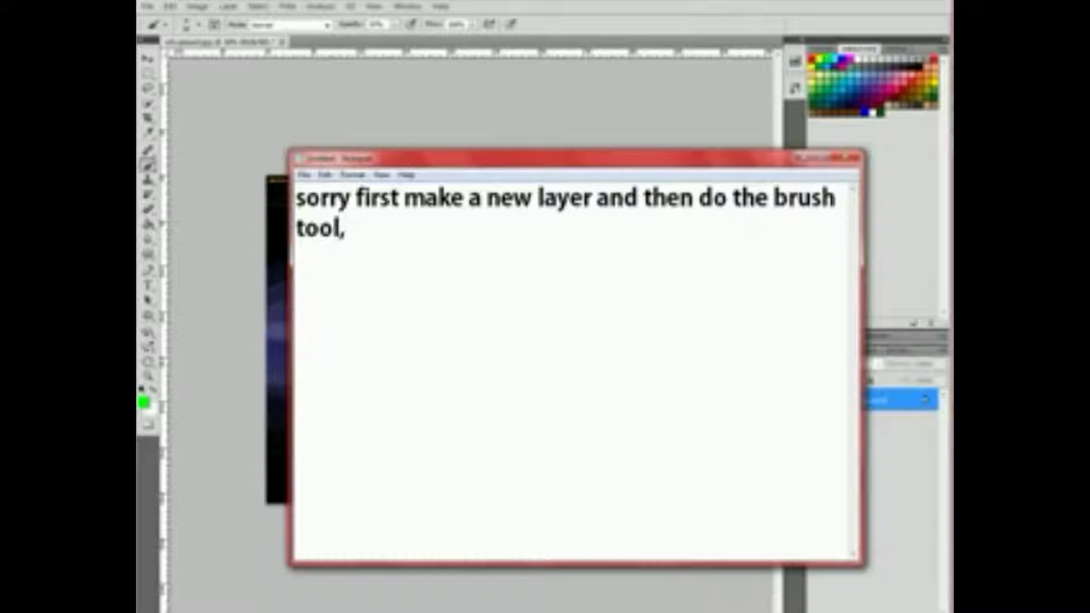
Clear the previous Notepad note and switch back to Photoshop
key("ctrl+a")
key("BackSpace")
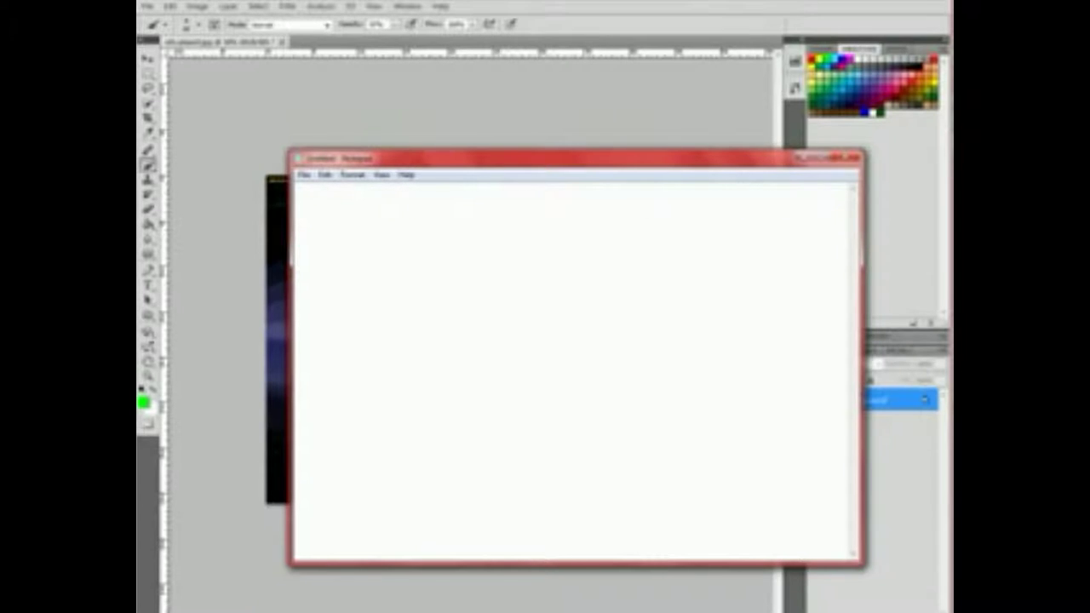
key("alt+Tab")
Paint six curving green neon lines across the CARBON logo on a new layer, then start a texture note
key("ctrl+shift+alt+n")
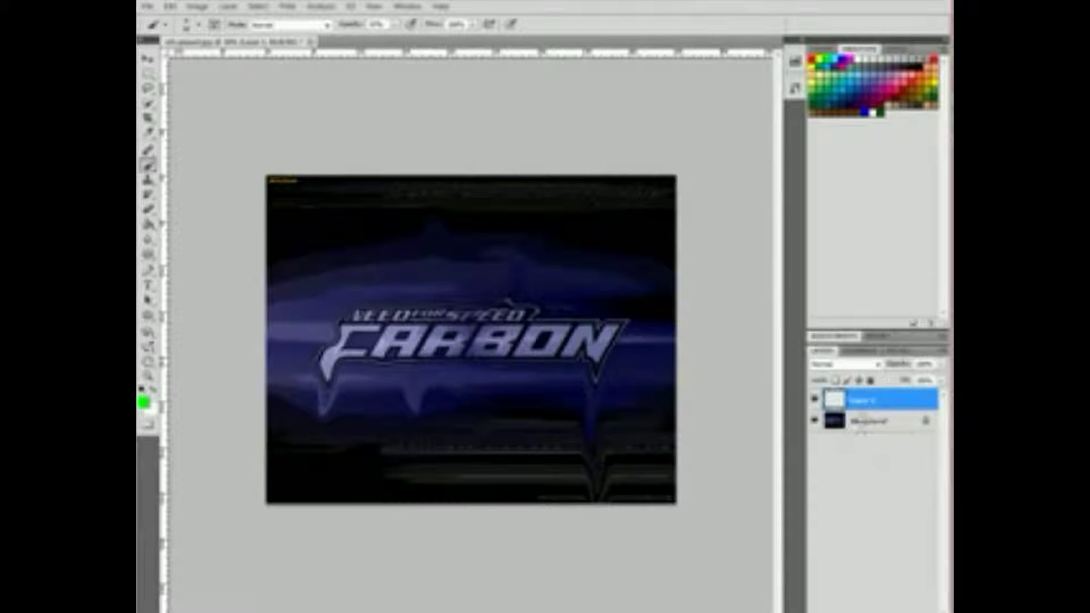
mouse_move(308, 328)
left_mouse_down()
mouse_move(474, 298)
mouse_move(676, 370)
left_mouse_up()
mouse_move(312, 364)
left_mouse_down()
mouse_move(489, 377)
mouse_move(573, 320)
mouse_move(677, 279)
left_mouse_up()
left_click_drag(385, 283, 480, 311)
left_click_drag(618, 344, 677, 339)
left_click_drag(387, 399, 491, 359)
mouse_move(521, 302)
left_mouse_down()
mouse_move(554, 281)
mouse_move(678, 256)
left_mouse_up()
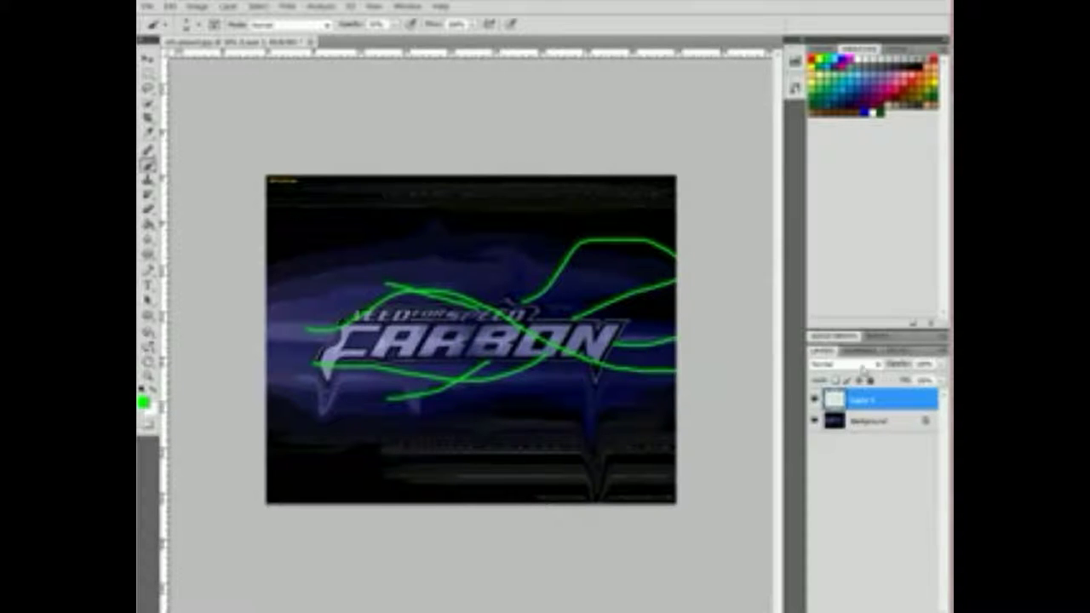
left_click(913, 277)
type("choose the tipe of teyu")
Finish the note 'choose the texture you desire for COOL efeect', then clear and hide Notepad
key("BackSpace")
key("BackSpace")
type("ture you desire fo")
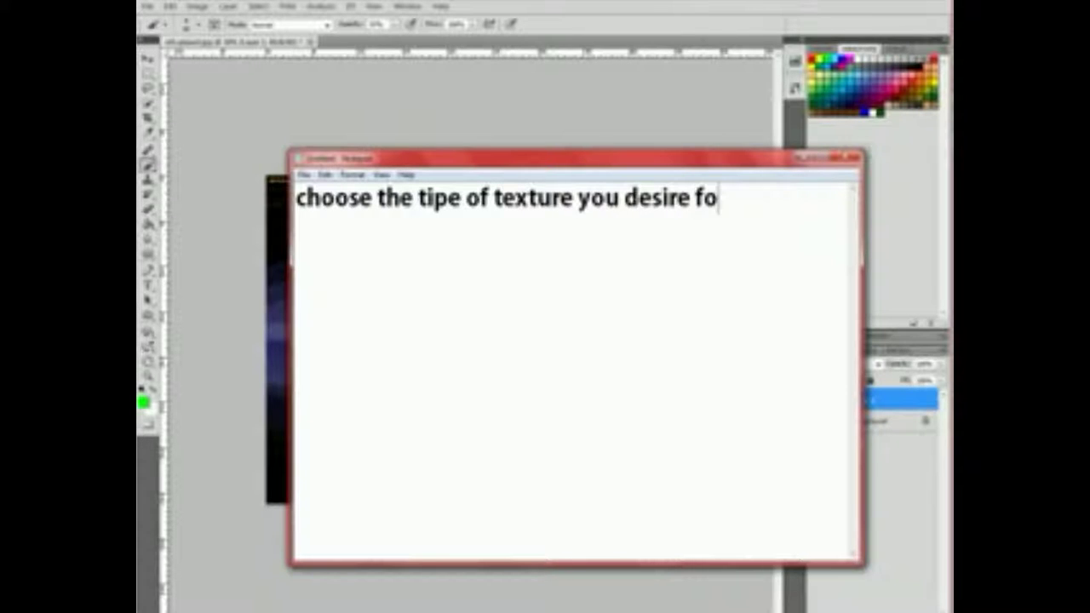
type("r COOL efeect.")
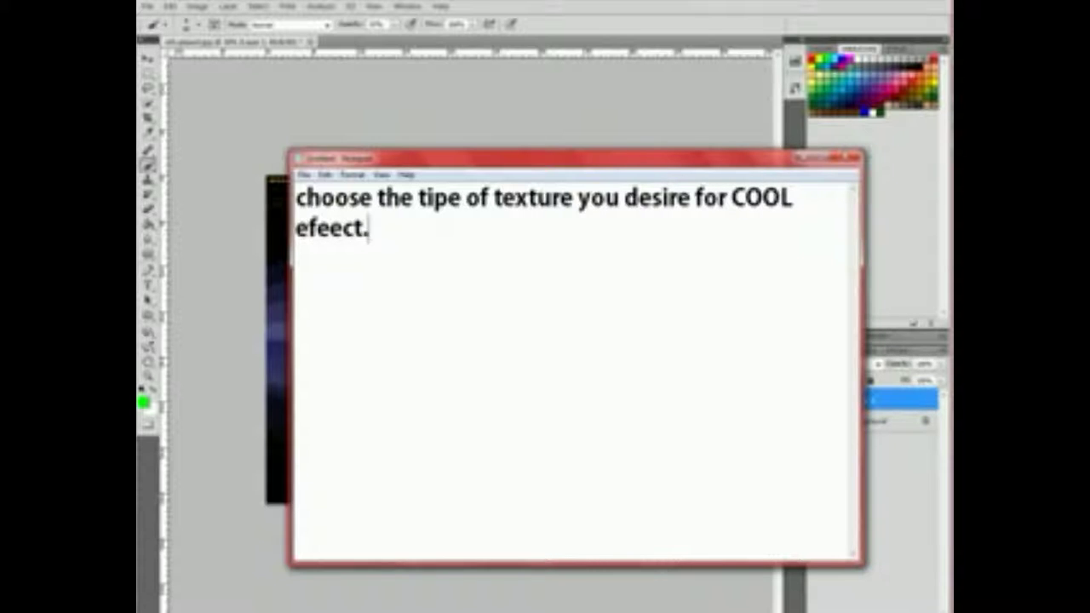
key("ctrl+a")
key("BackSpace")
key("alt+Tab")
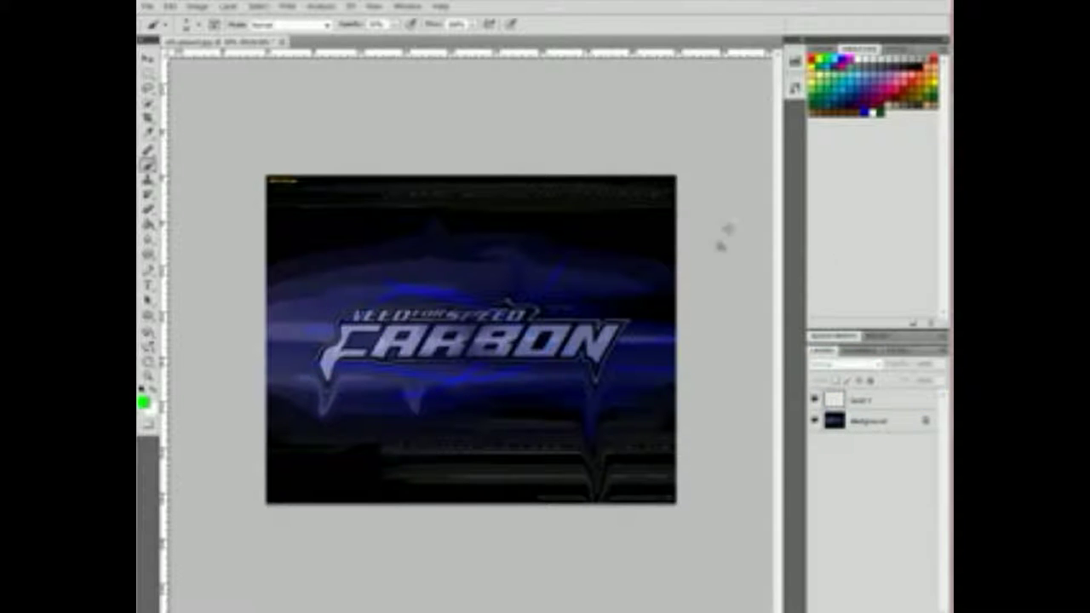
Show the Notepad caption 'after that go to the filter menu ... again!!', then clear it
left_click(924, 138)
type("a")
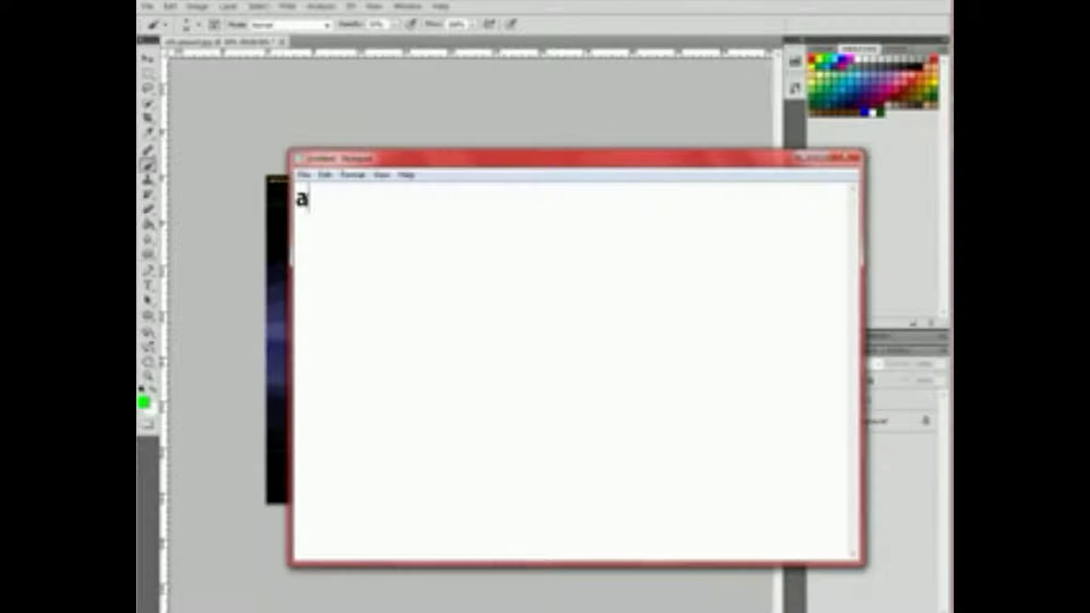
type("fter that")
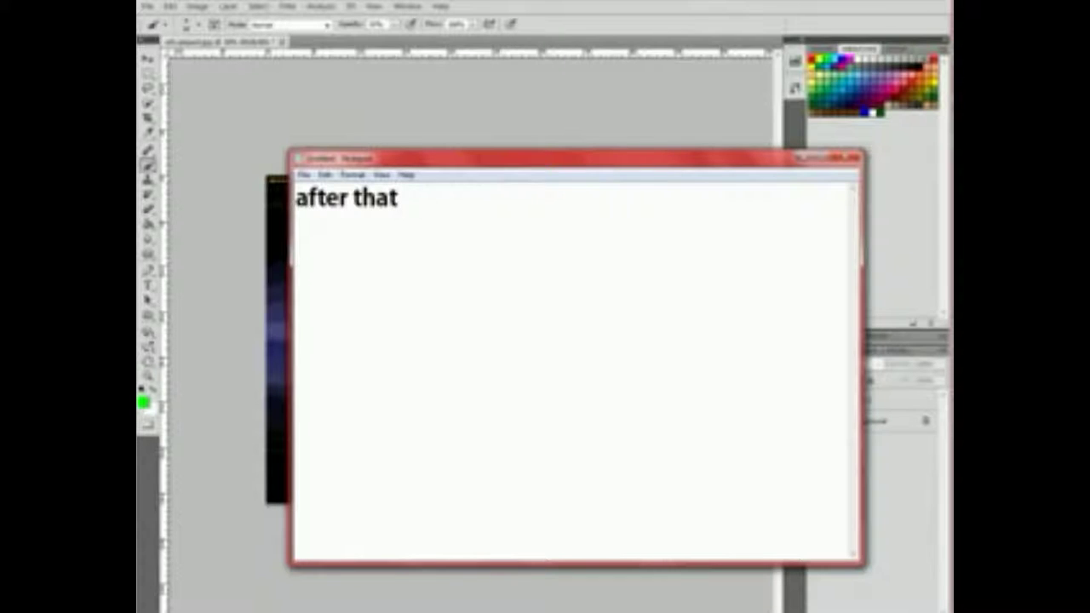
type(" go to the filter menu")
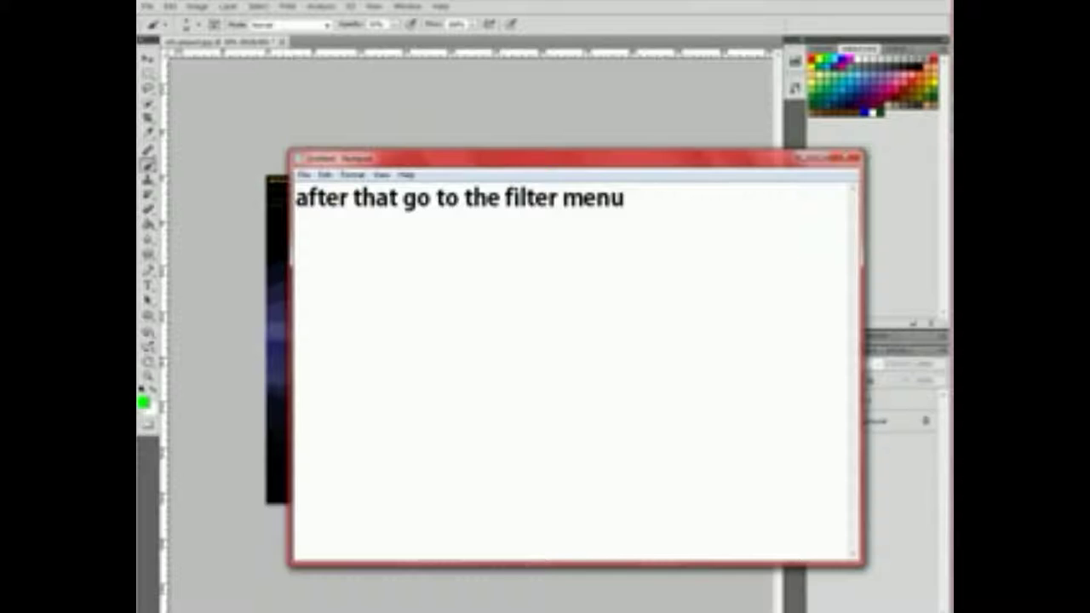
type(" ... again")
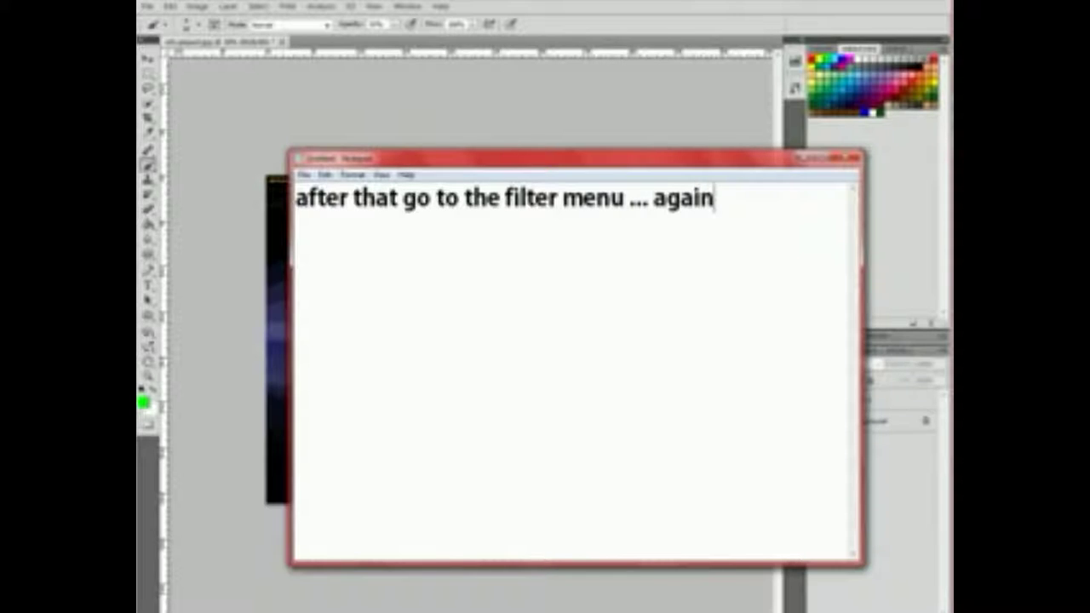
type("!!")
key("ctrl+a")
key("BackSpace")
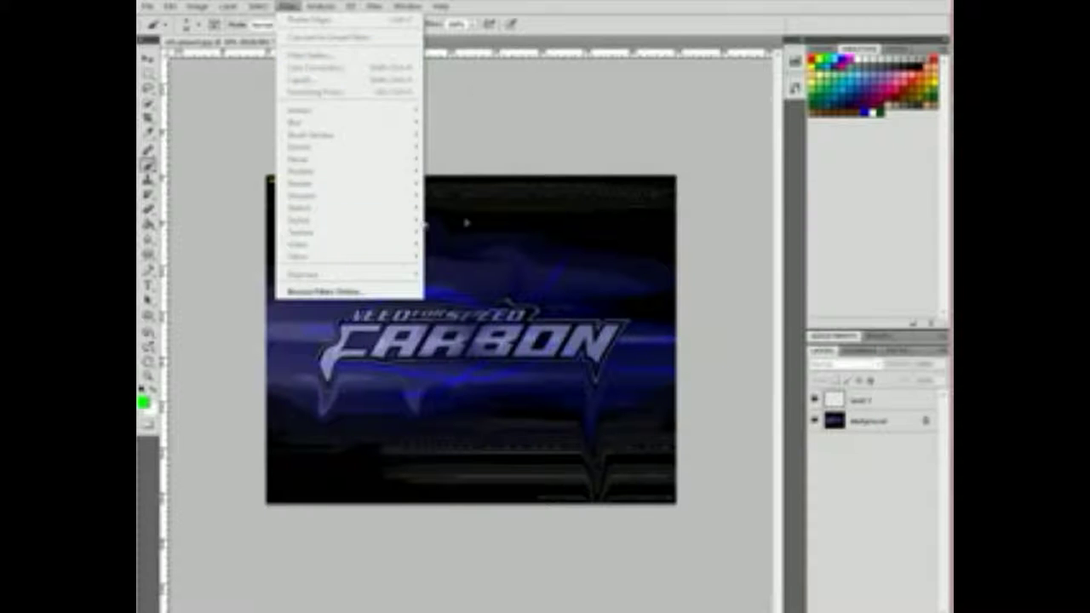
Select the Background layer and open the Filter Gallery's artistic filters
left_click(843, 421)
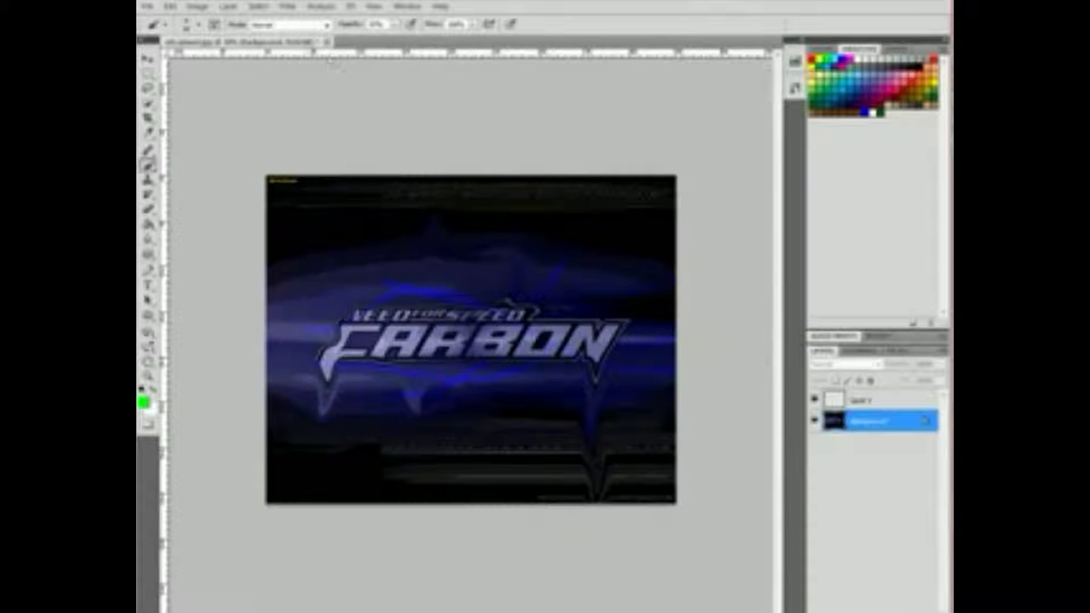
left_click(287, 6)
mouse_move(348, 109)
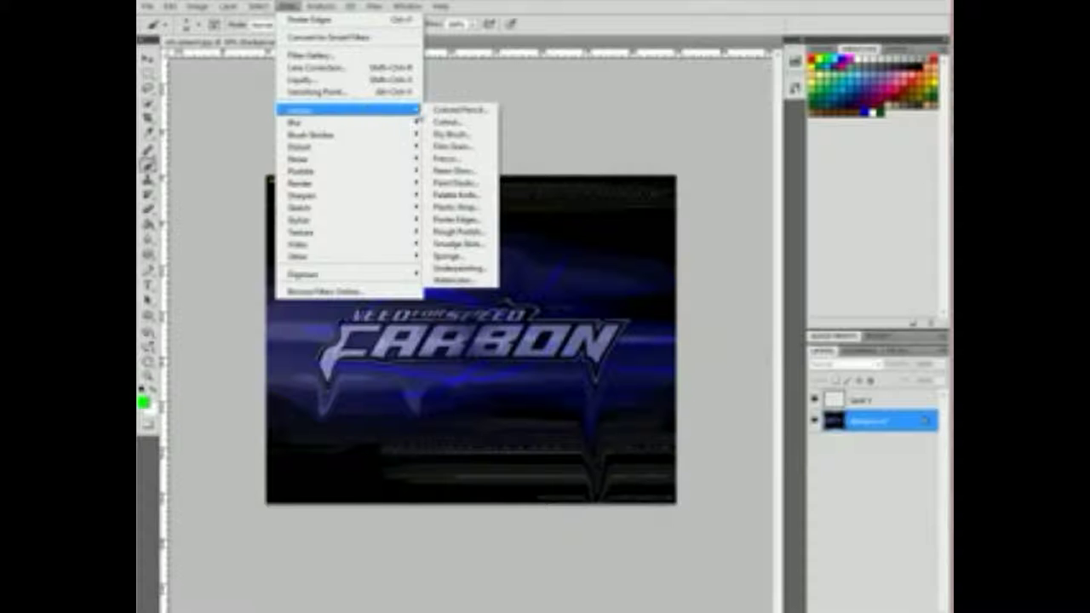
left_click(462, 143)
Preview Underpainting, Watercolor, Smudge Stick, Neon Glow, Fresco and Paint Daubs, settling on Plastic Wrap
left_click(679, 213)
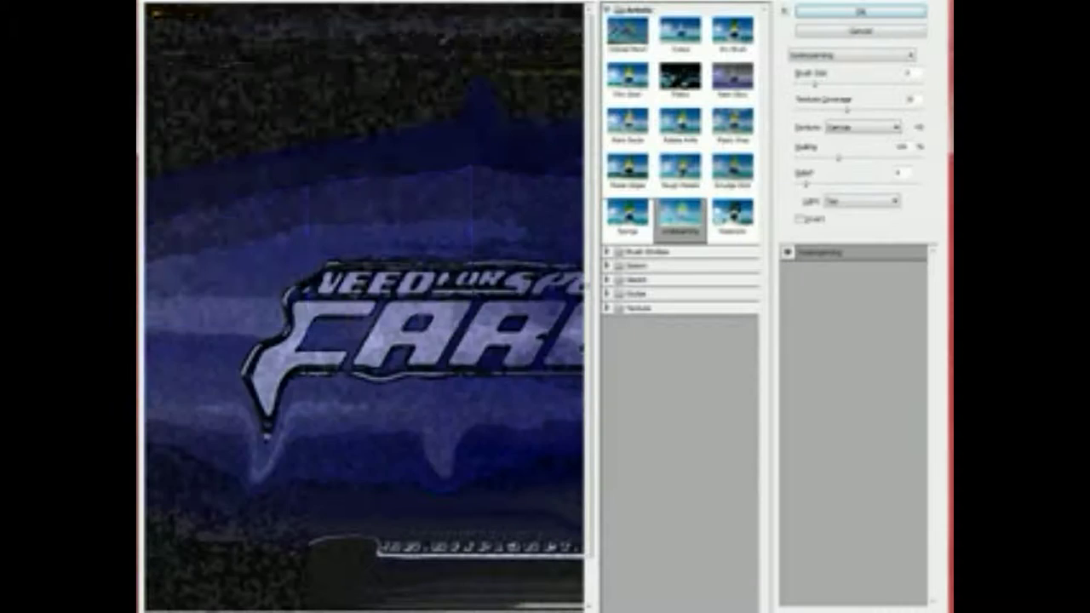
left_click(732, 213)
left_click(733, 167)
left_click(732, 122)
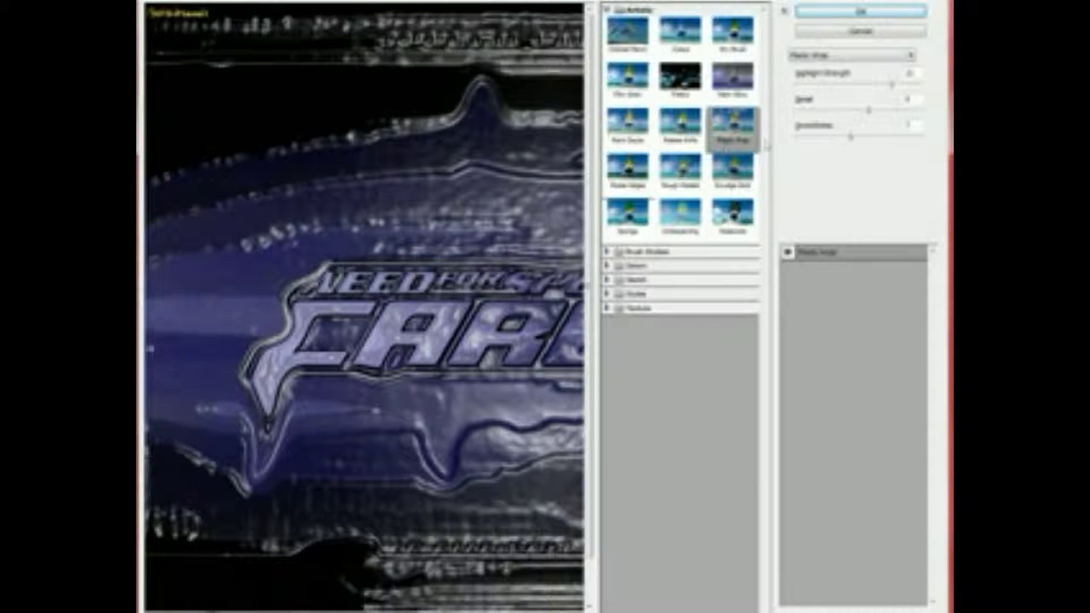
left_click(732, 76)
left_click(680, 77)
left_click(627, 122)
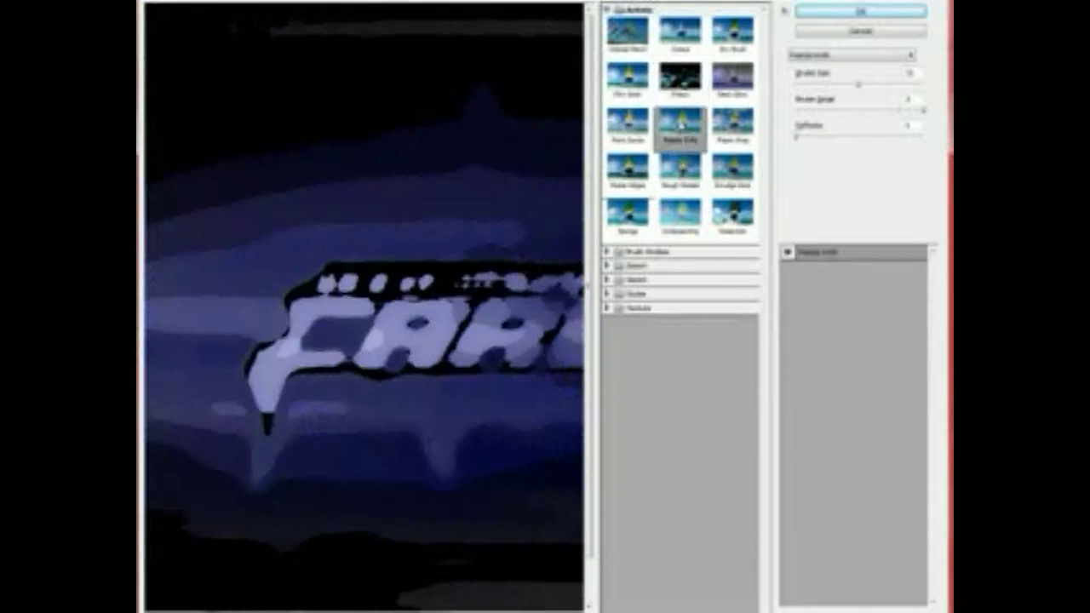
left_click(732, 77)
left_click(732, 121)
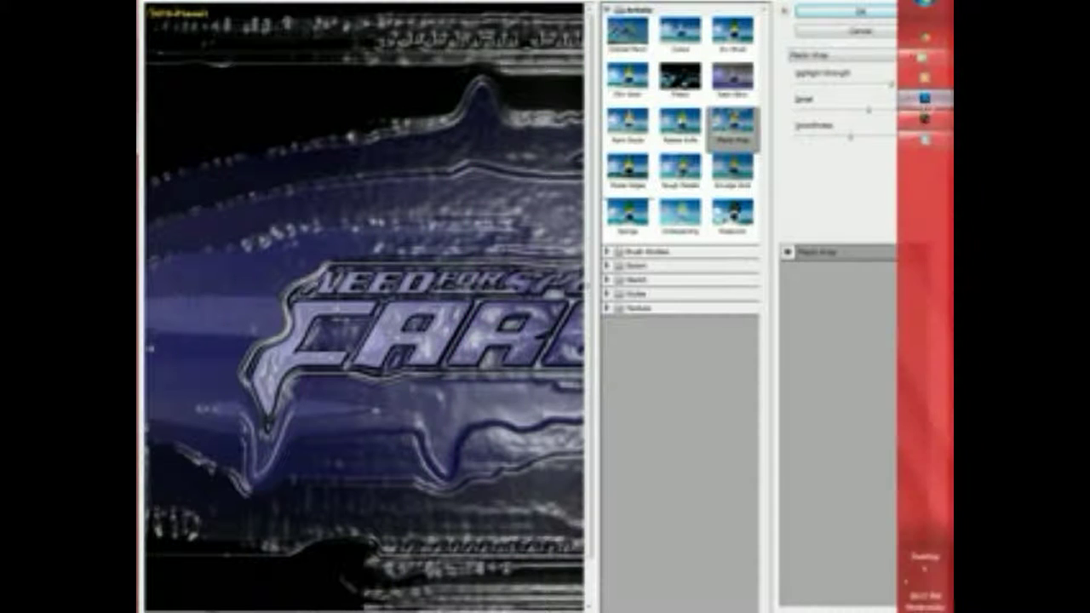
Caption 'choose the artistic menu and then plastic wrap.', clear it, and apply Plastic Wrap
type("ch")
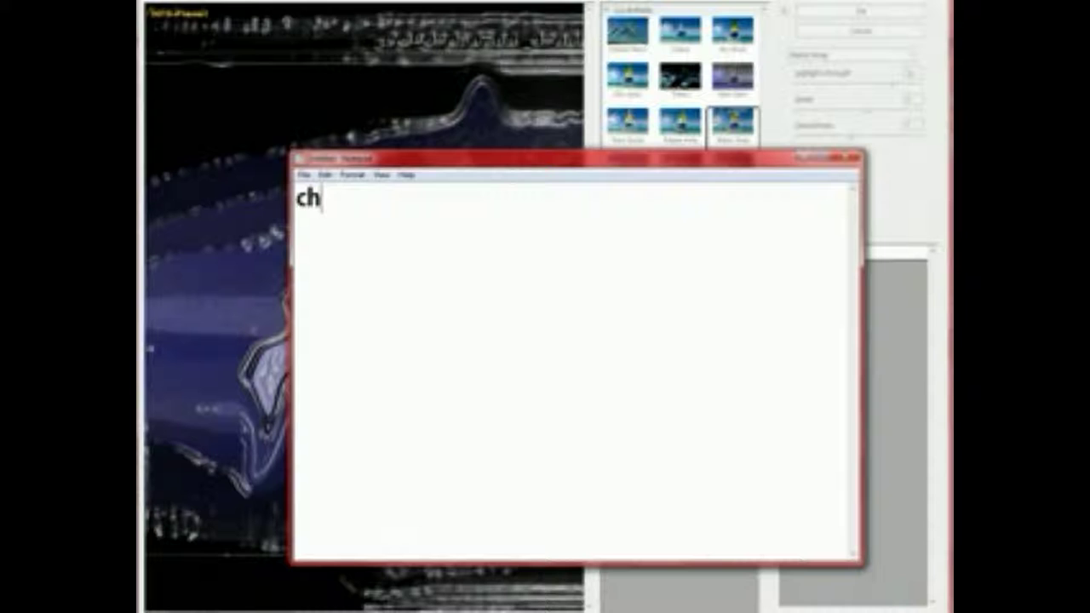
type("oosethe")
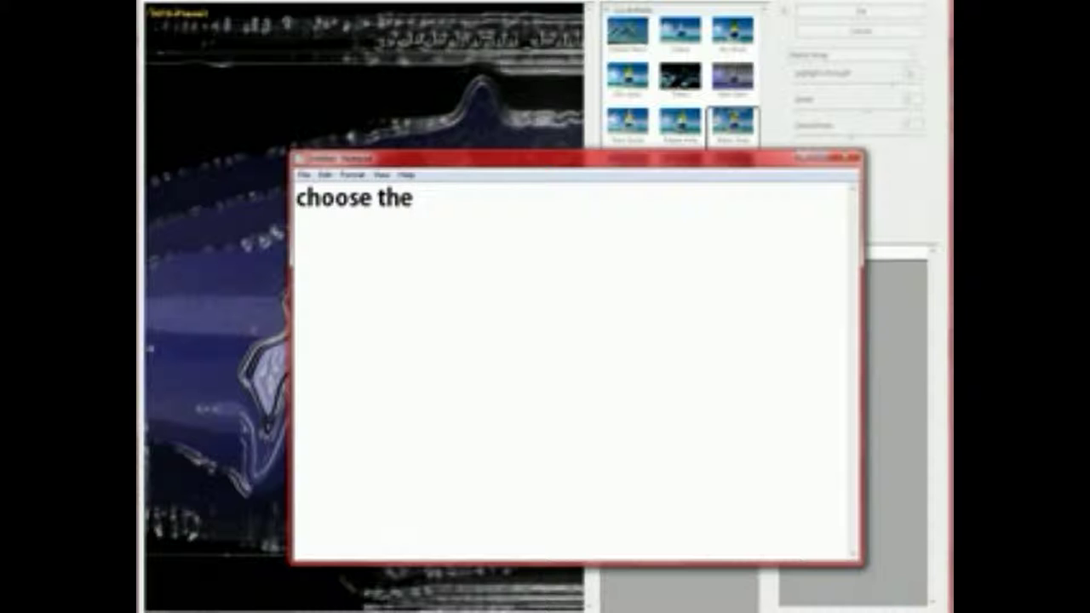
type("artisticm")
key("BackSpace")
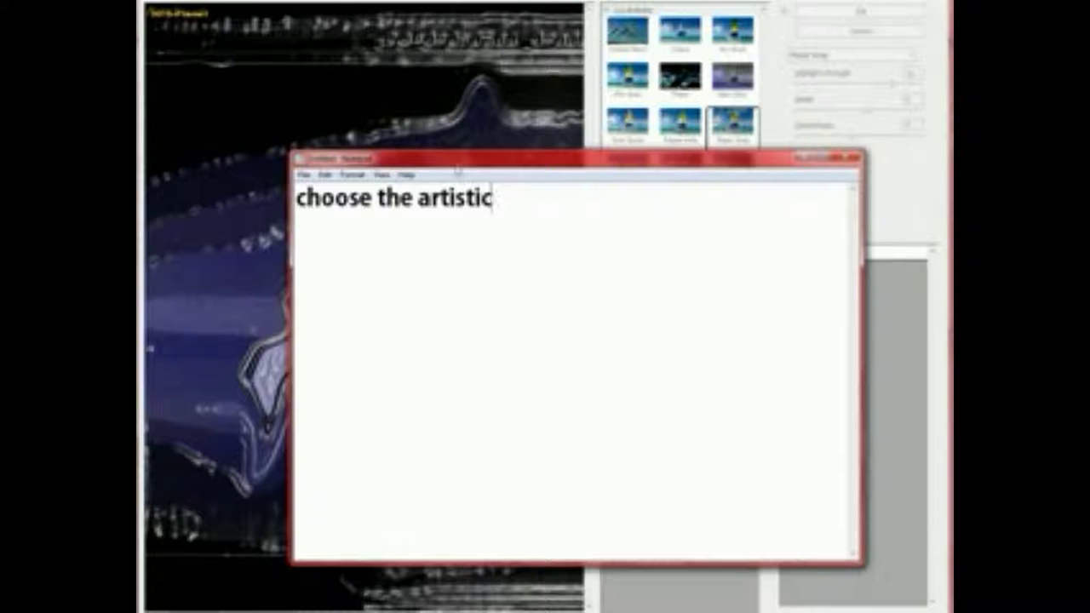
type("menu an")
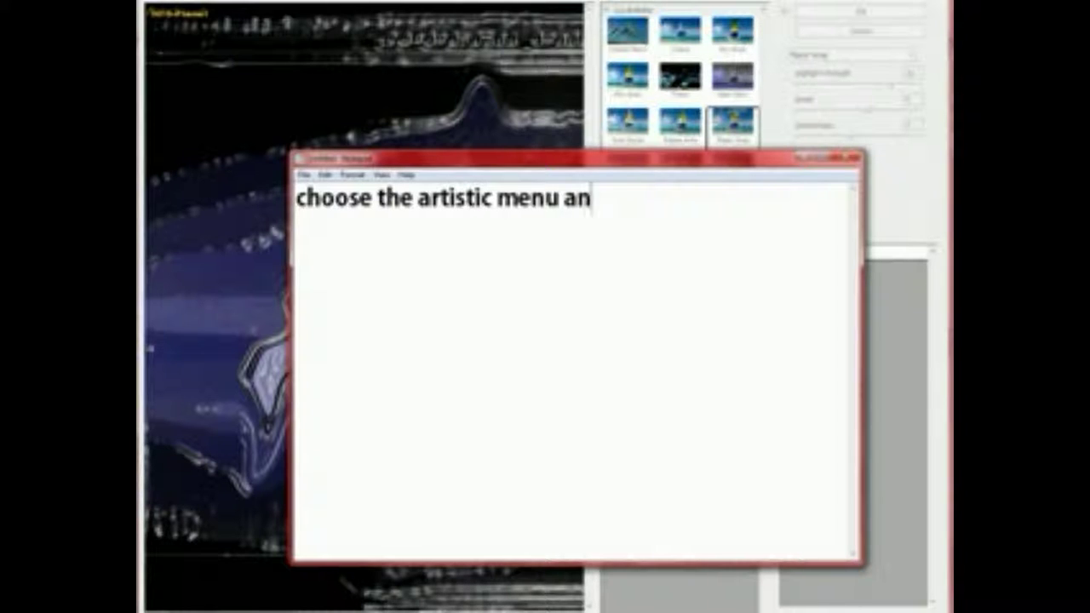
type("d then plastic wrap.")
key("ctrl+a")
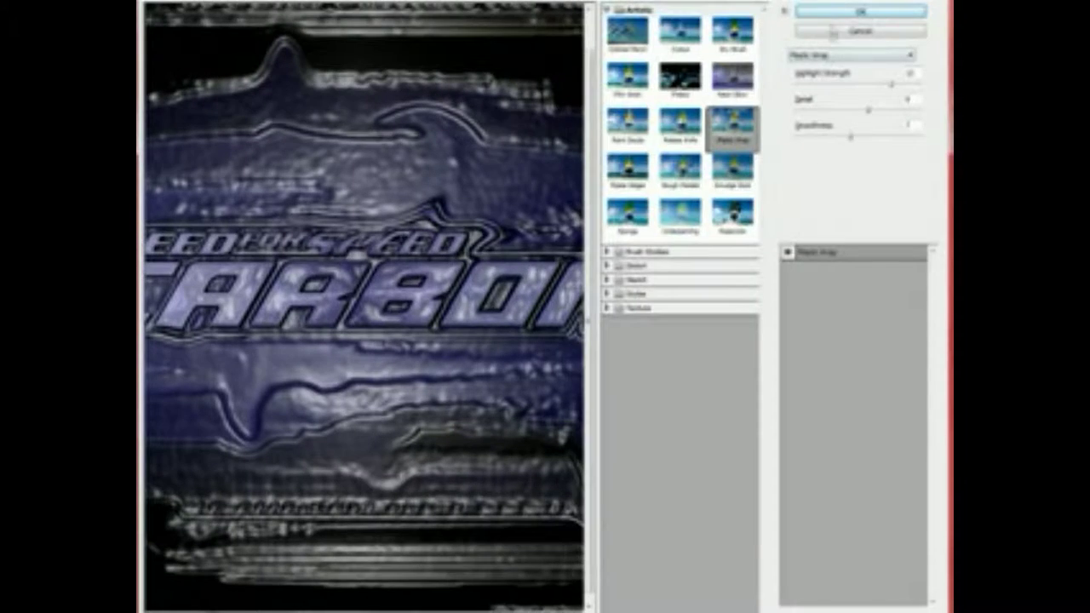
left_click(843, 10)
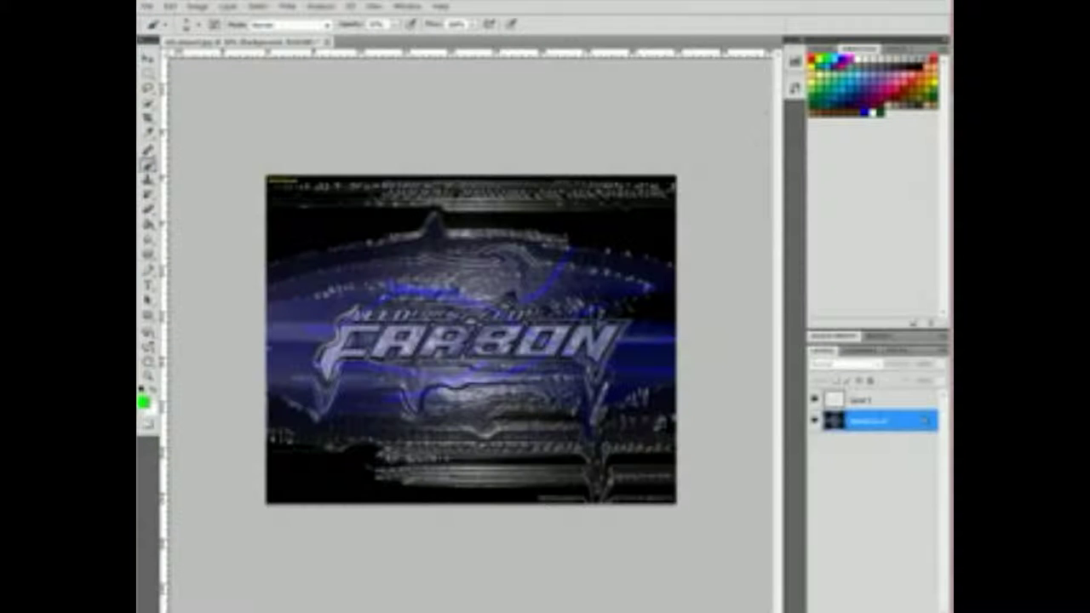
Show the Notepad caption 'that gives u an awesome effect', then clear and hide it
left_click(924, 144)
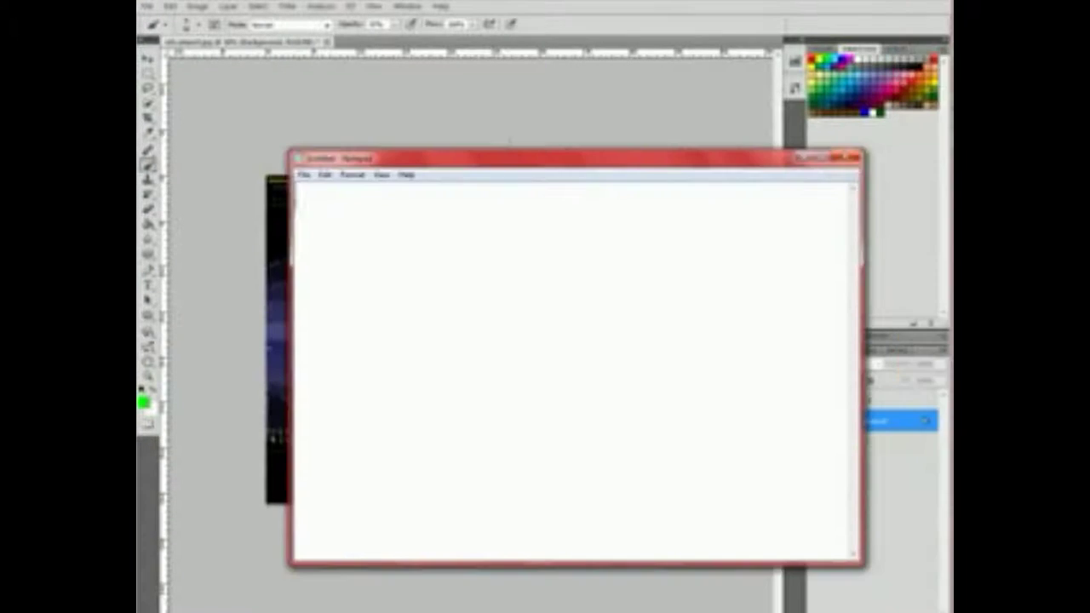
type("that gives")
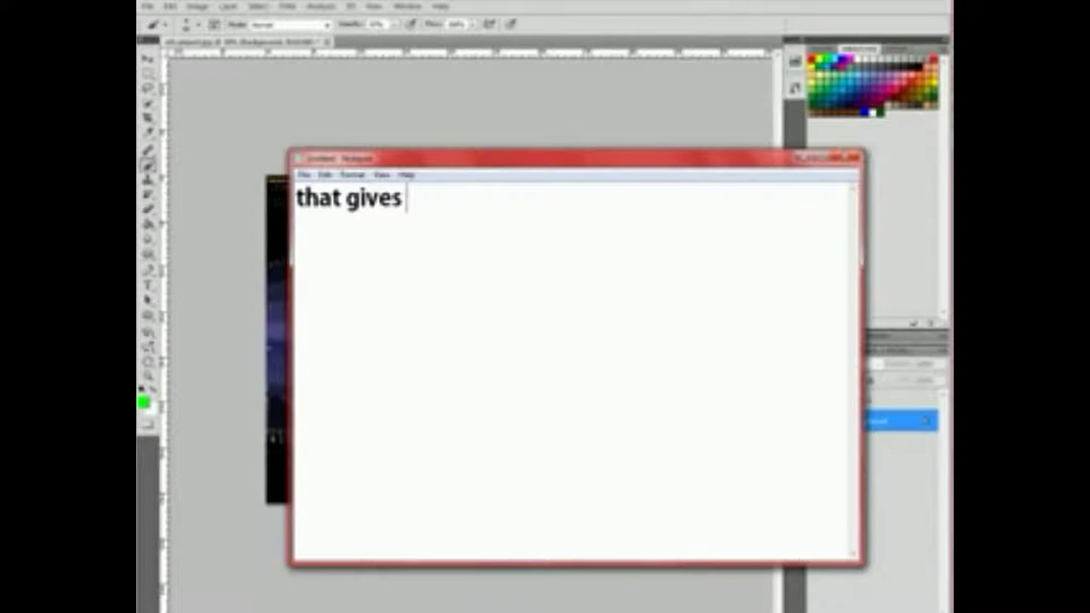
type(" u an awe")
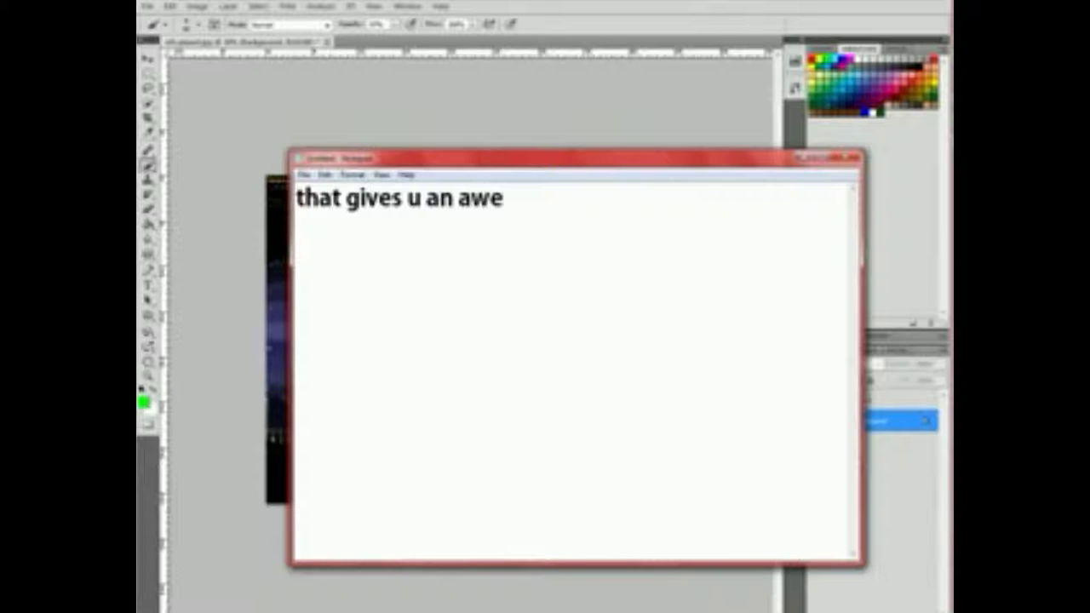
type("some effec")
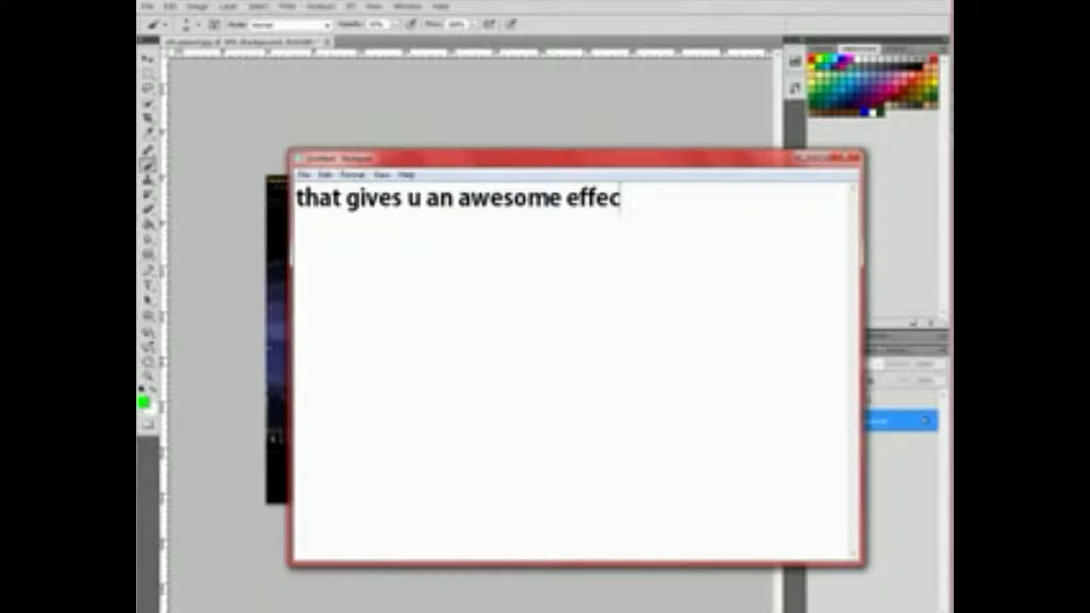
key("ctrl+a")
key("BackSpace")
left_click(808, 157)
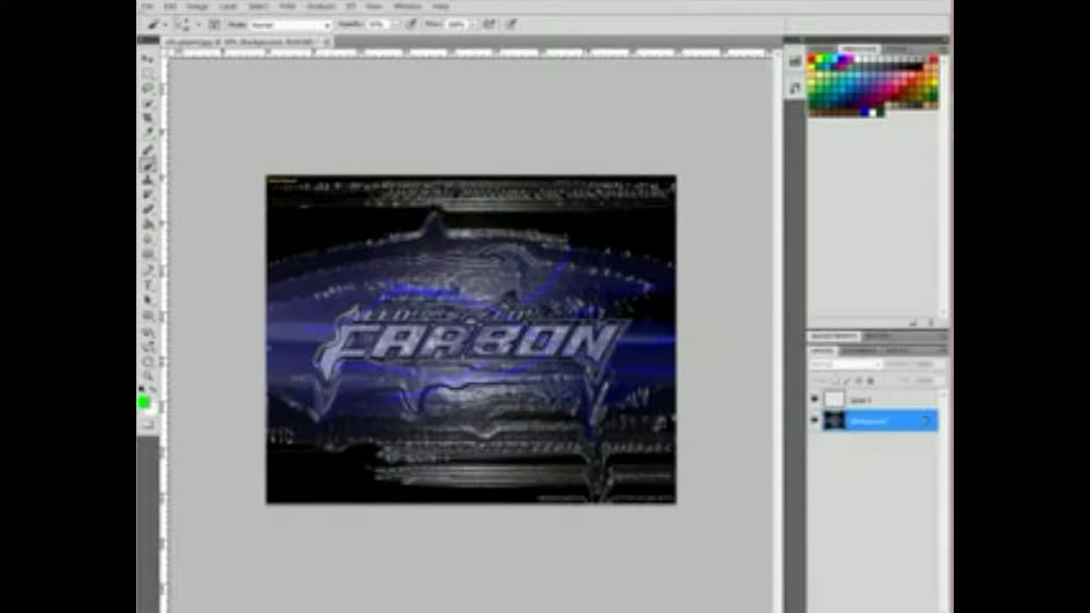
left_click(147, 6)
Choose Save As, then show and clear the Notepad caption 'say file and save as..'
left_click(170, 178)
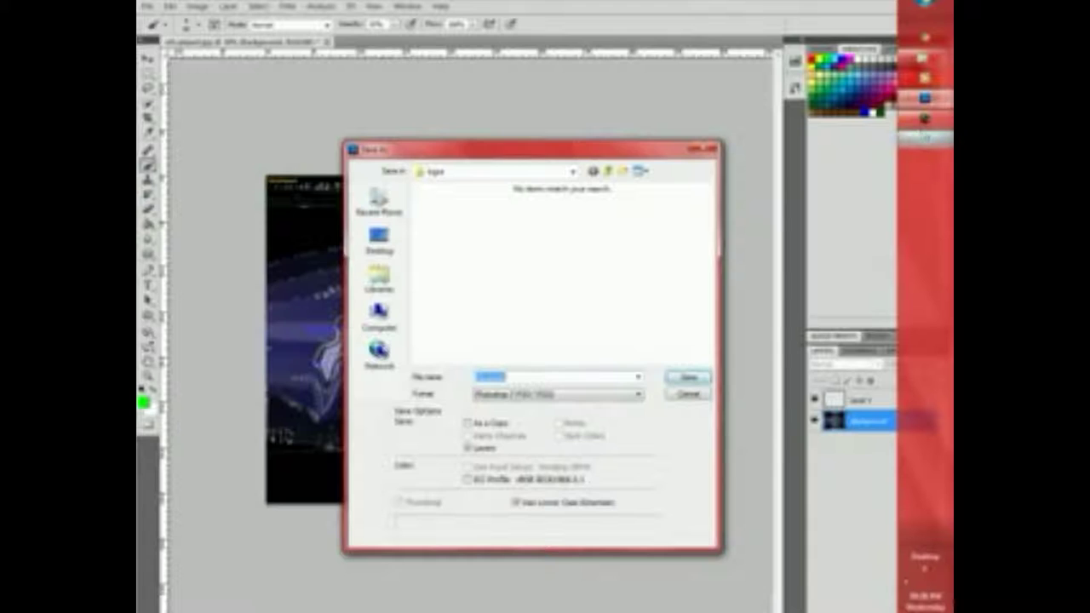
left_click(925, 137)
type("say file ")
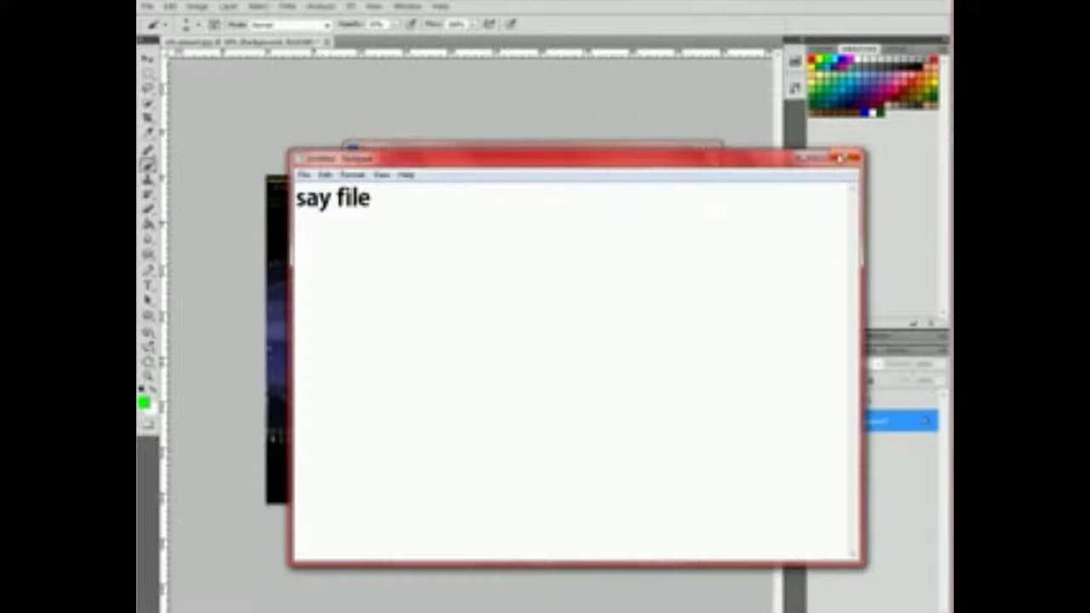
type("and save as..")
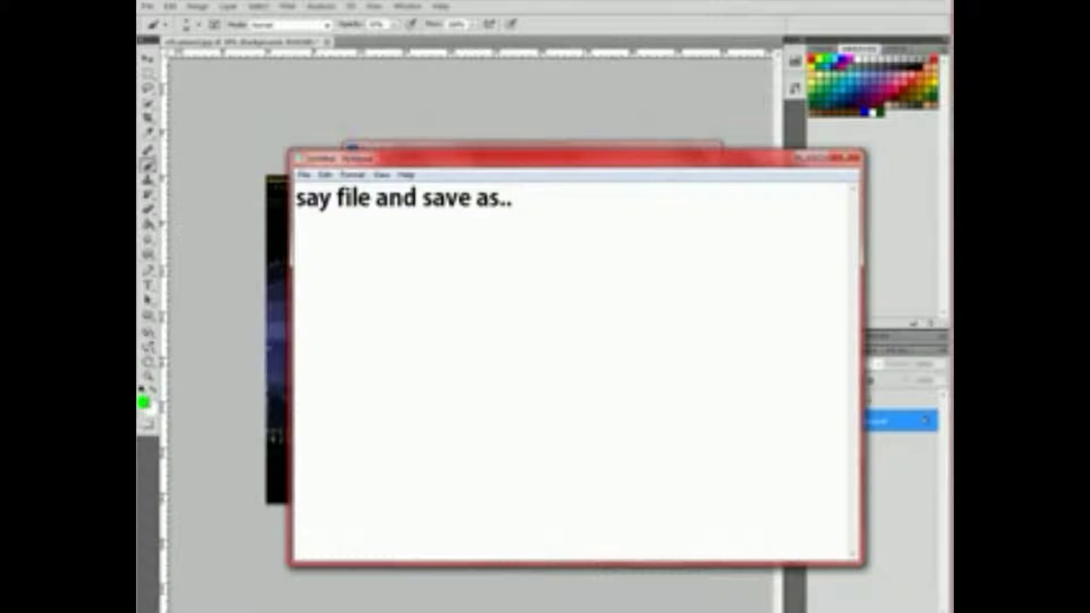
key("ctrl+a")
key("BackSpace")
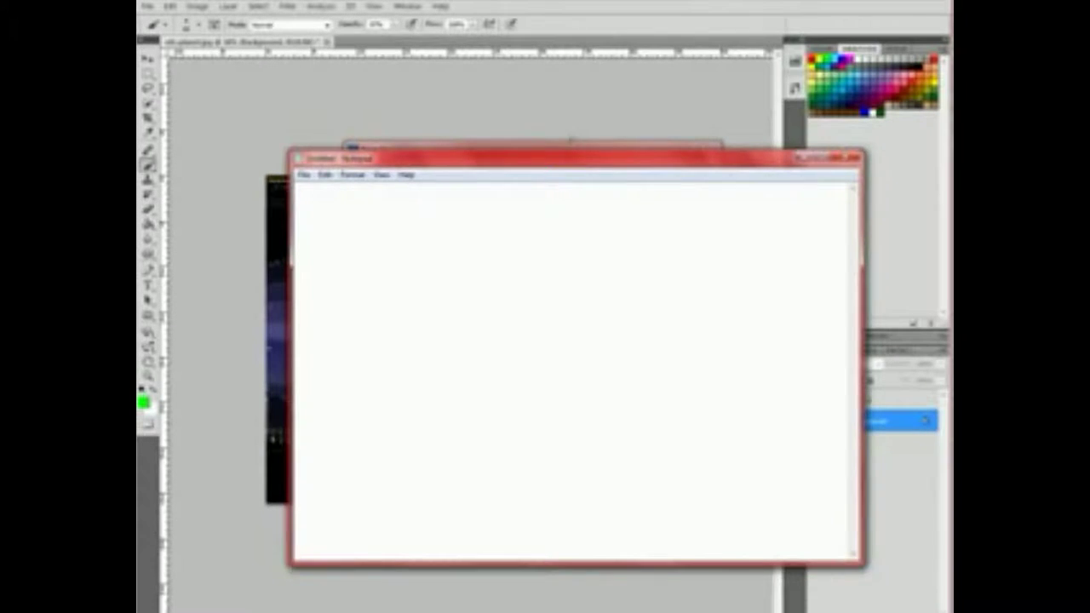
Name the file 'ca' and set the format to JPEG in the Save As dialog
key("ctrl+shift+s")
key("BackSpace")
type("carbon layout 2")
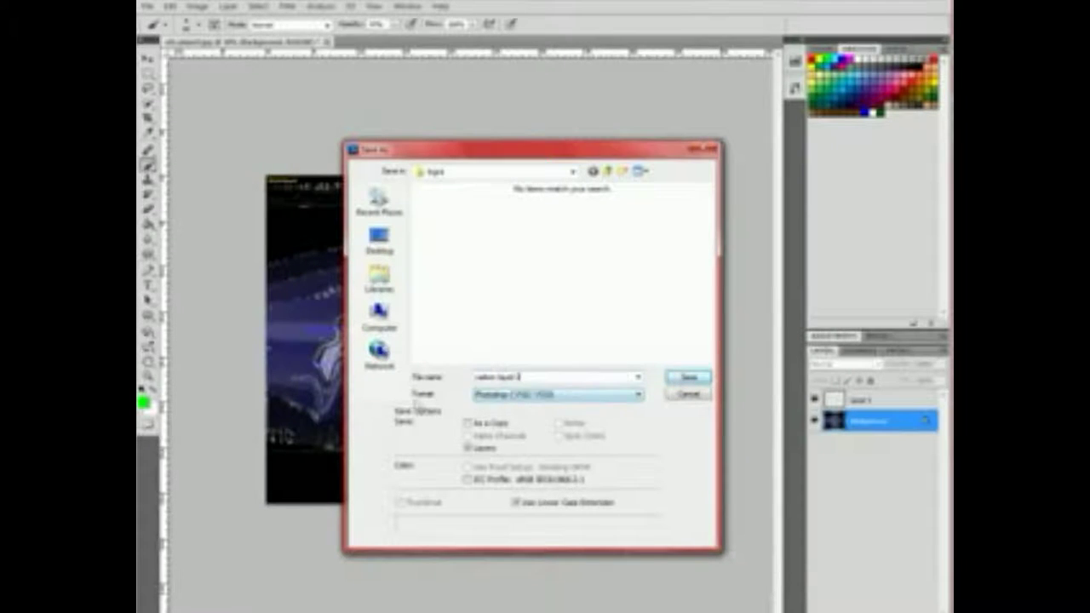
left_click(554, 394)
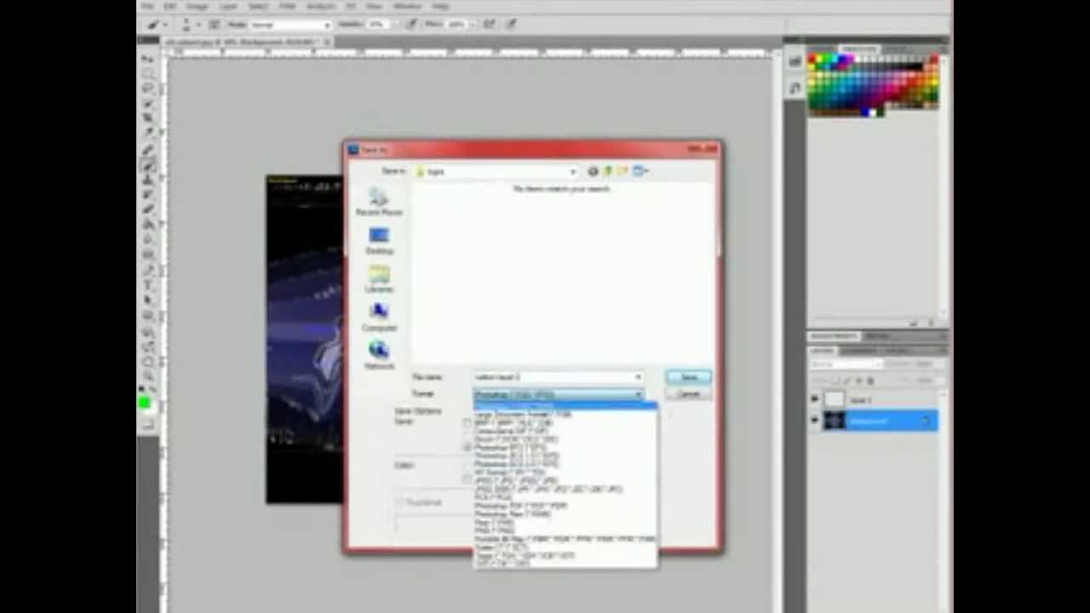
left_click(528, 466)
Caption 'save it as aJPEG file and click ok.', clear it, and save the JPEG
key("alt+Tab")
type("save it as a")
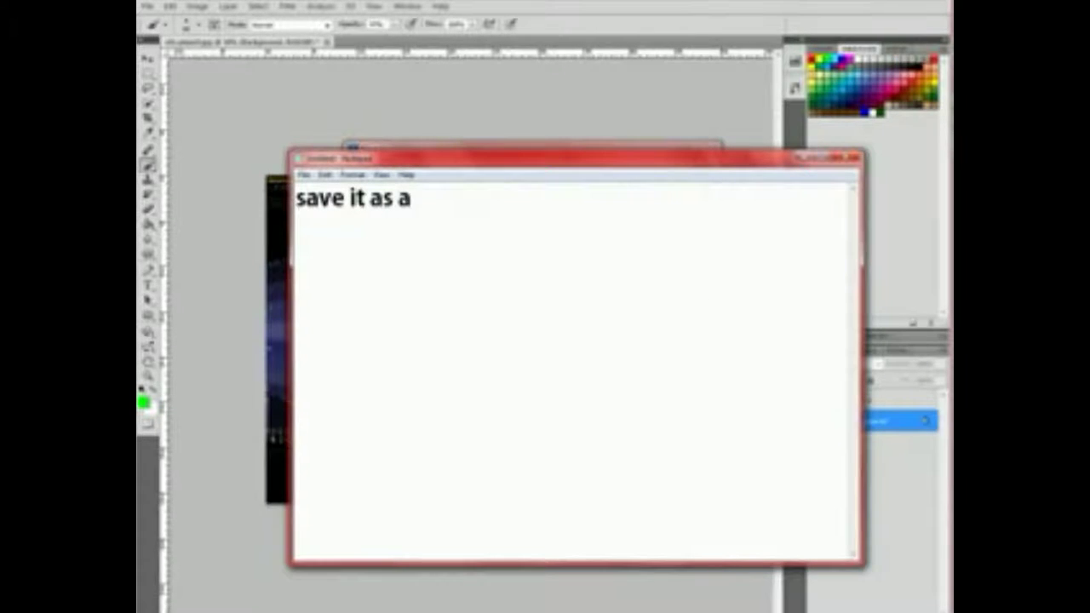
type("JPEG")
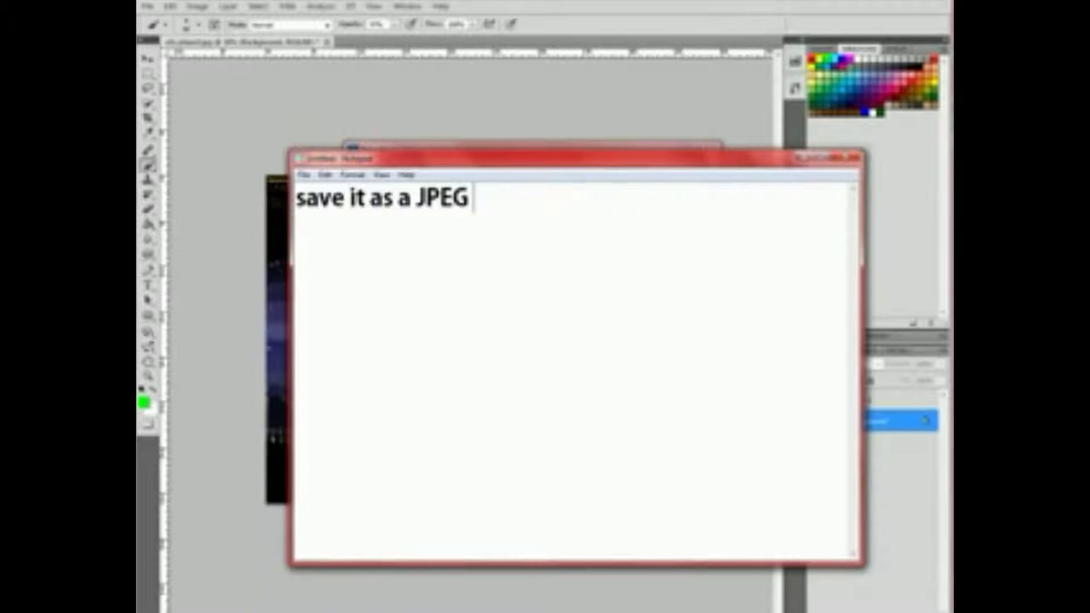
type(" file")
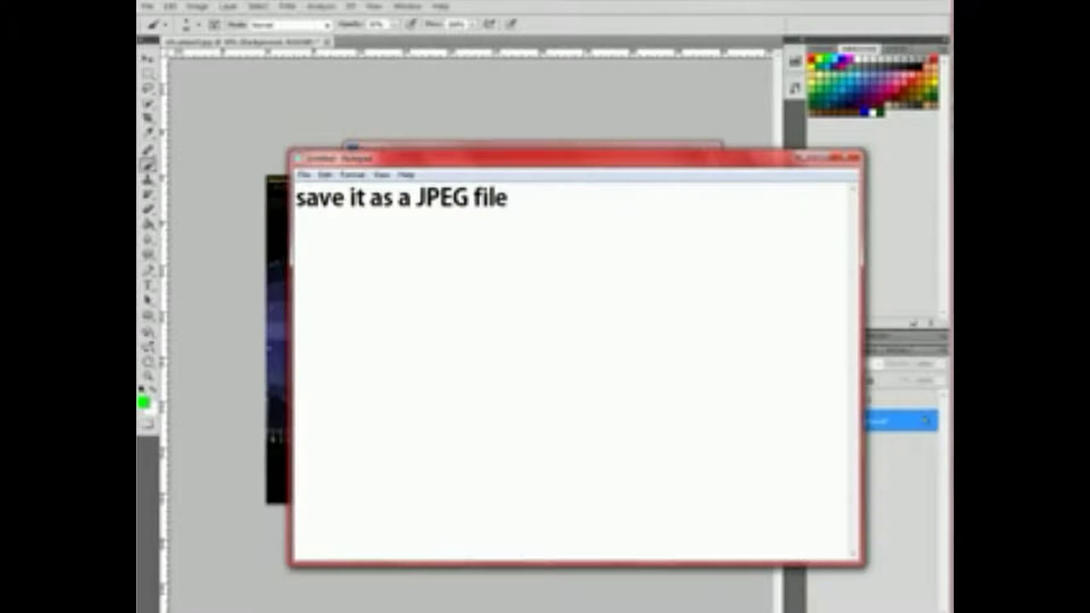
type(" and click ok.")
key("ctrl+a")
key("BackSpace")
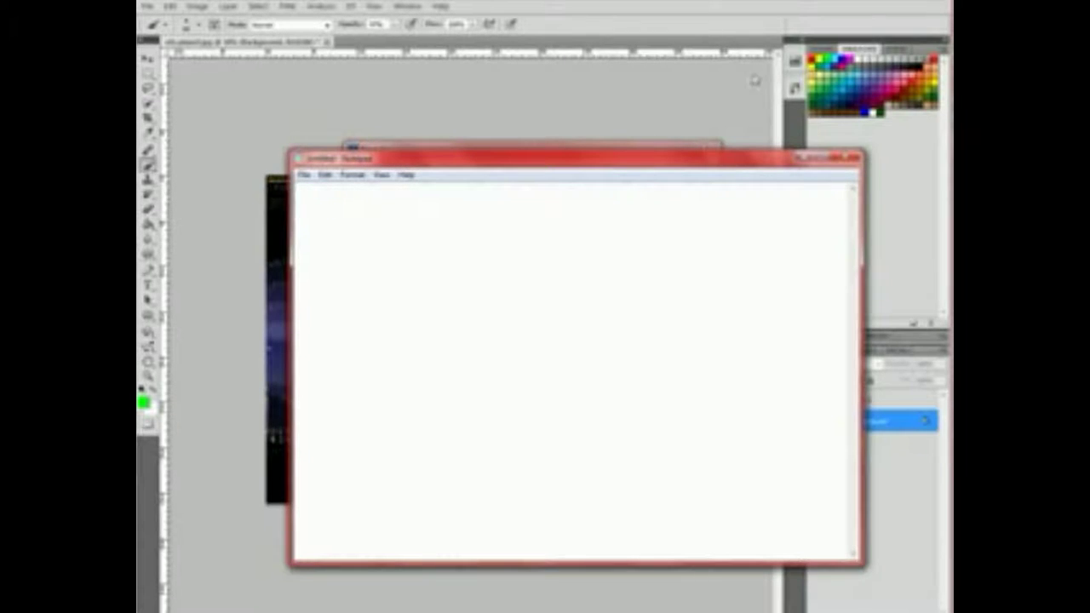
left_click(804, 158)
left_click(691, 378)
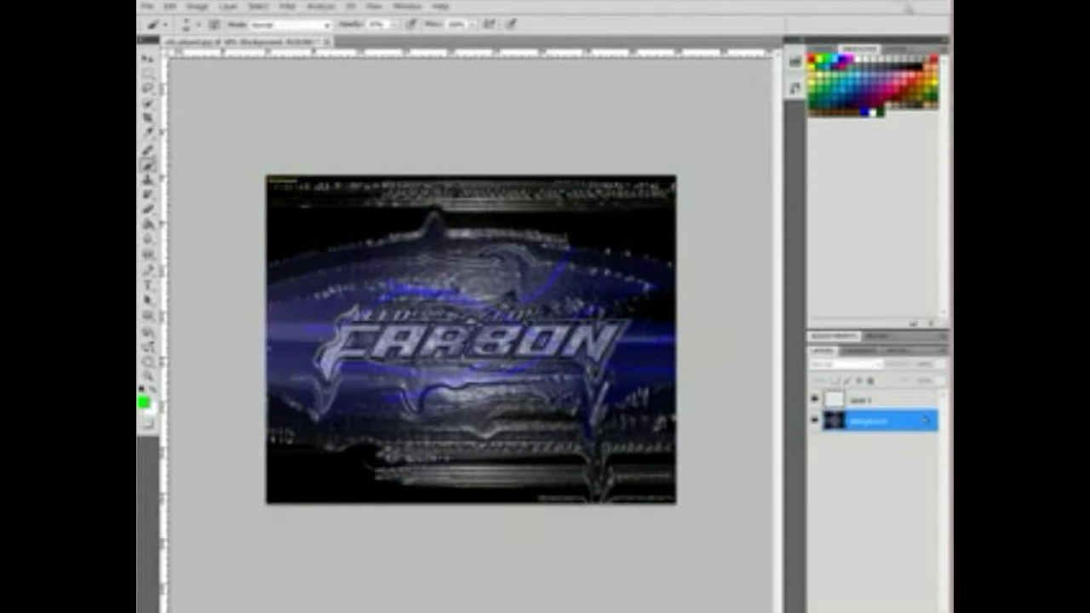
Close Photoshop, answering the save prompt, and move Notepad down and right
left_click(909, 7)
left_click(769, 5)
left_click(579, 231)
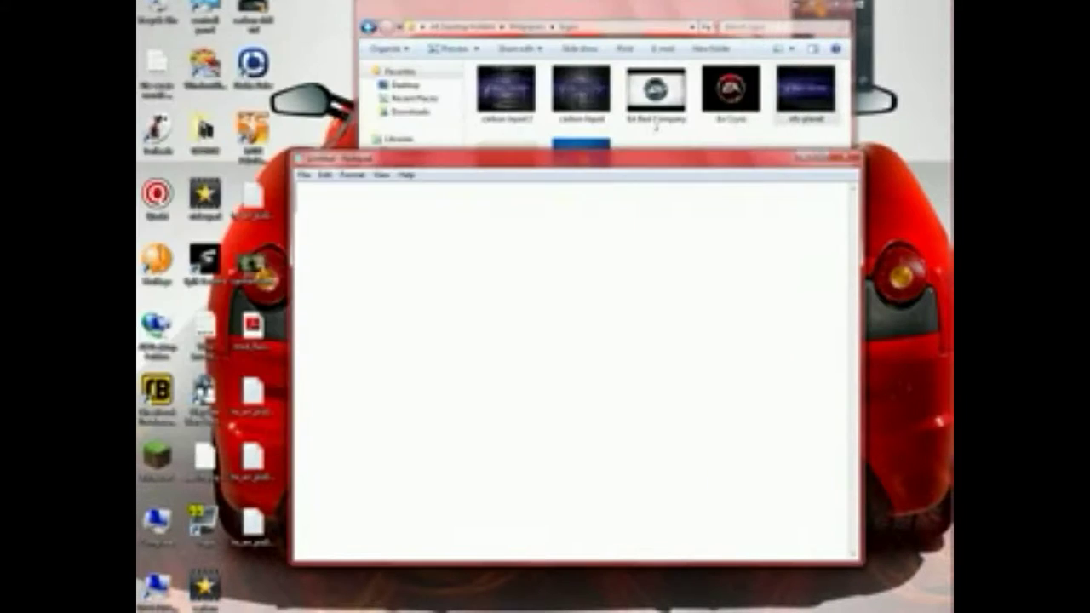
left_click_drag(511, 158, 565, 179)
Type and clear the note 'now you know how to do that to.'
type("now you")
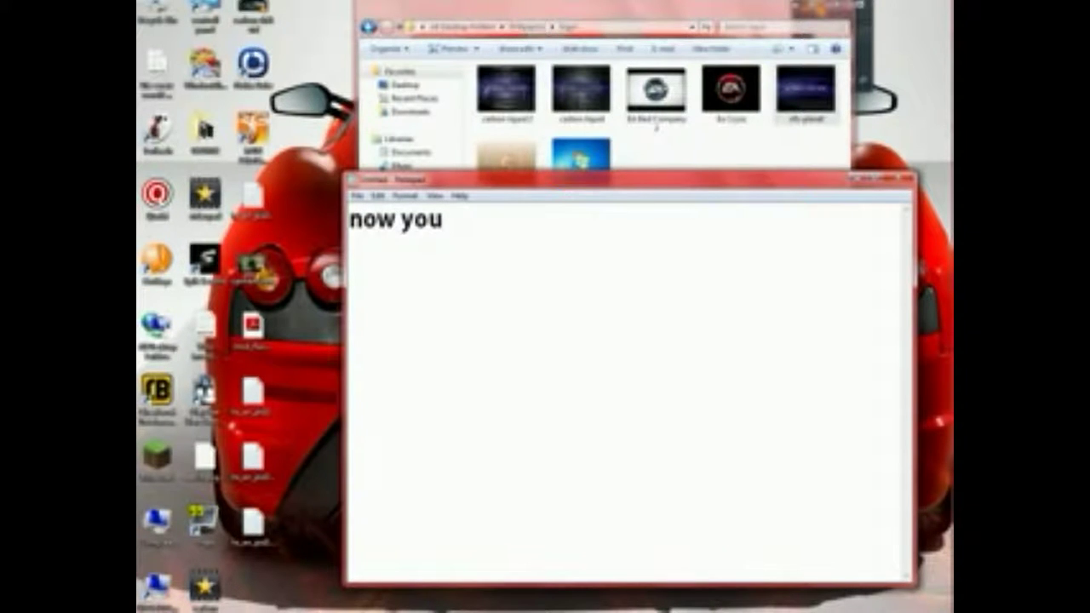
type(" know h")
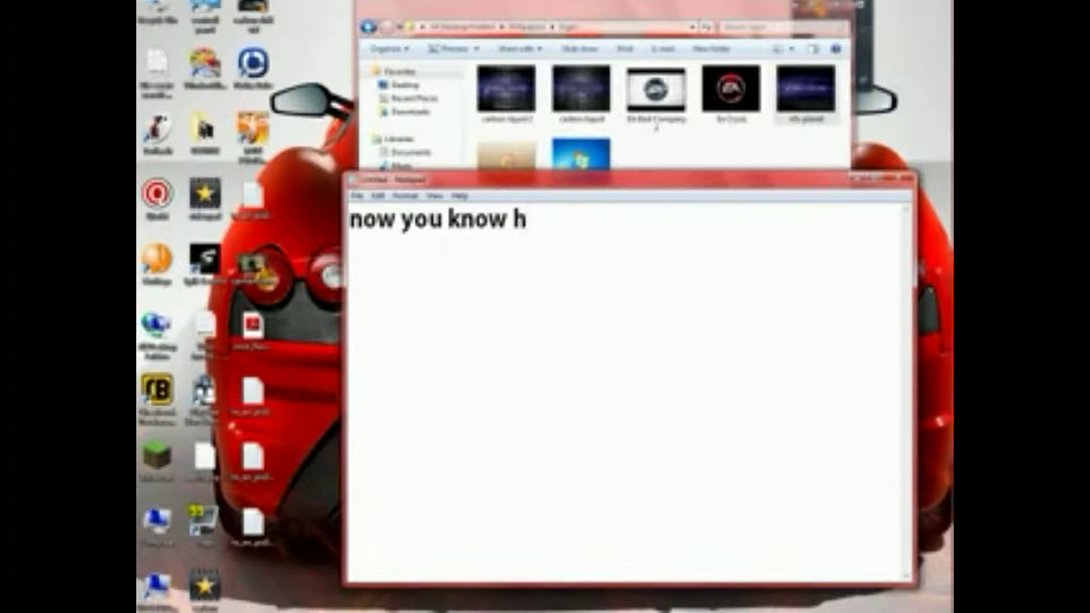
type("ow to do that to.")
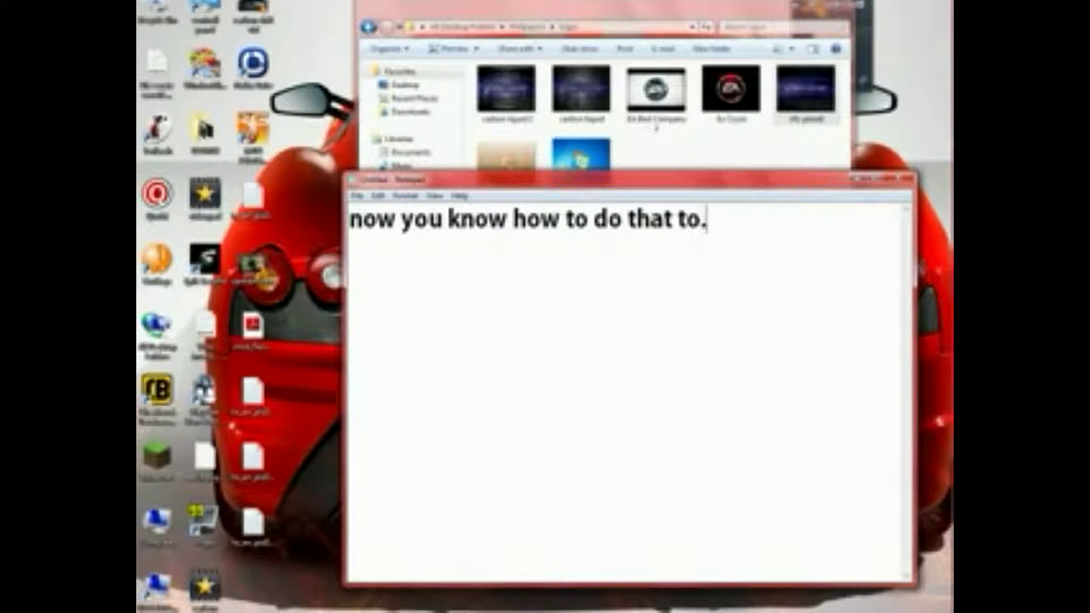
key("ctrl+a")
key("BackSpace")
Type and clear a note suggesting viewers watch the lens flare tutorial on YouTube
type("if you havent se")
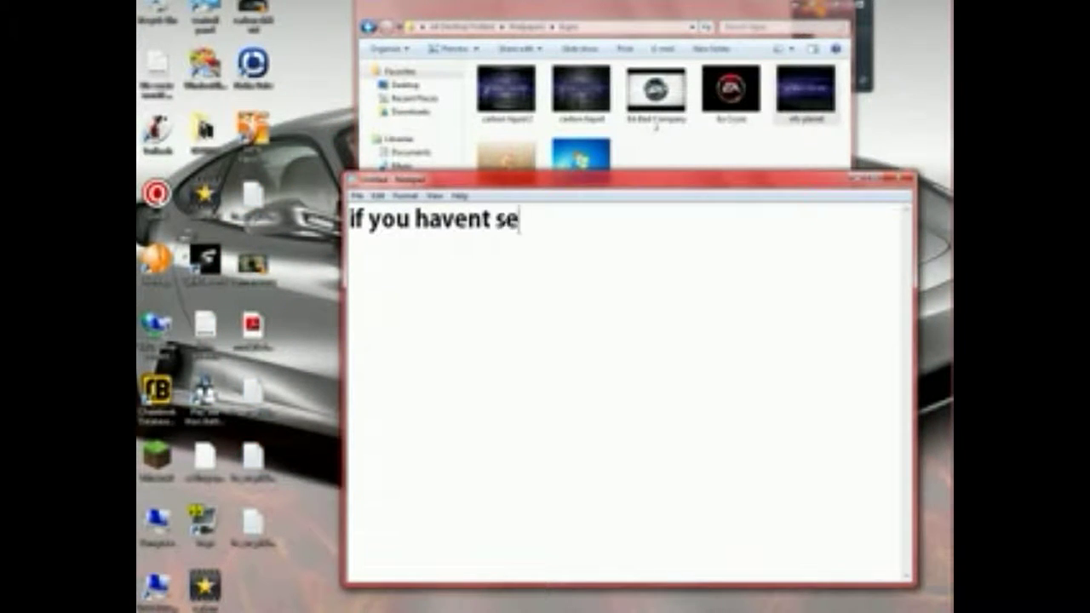
type("en my lense flair tutor")
type("o")
key("BackSpace")
type("e")
key("BackSpace")
type("al yer")
key("BackSpace")
type("t look it n")
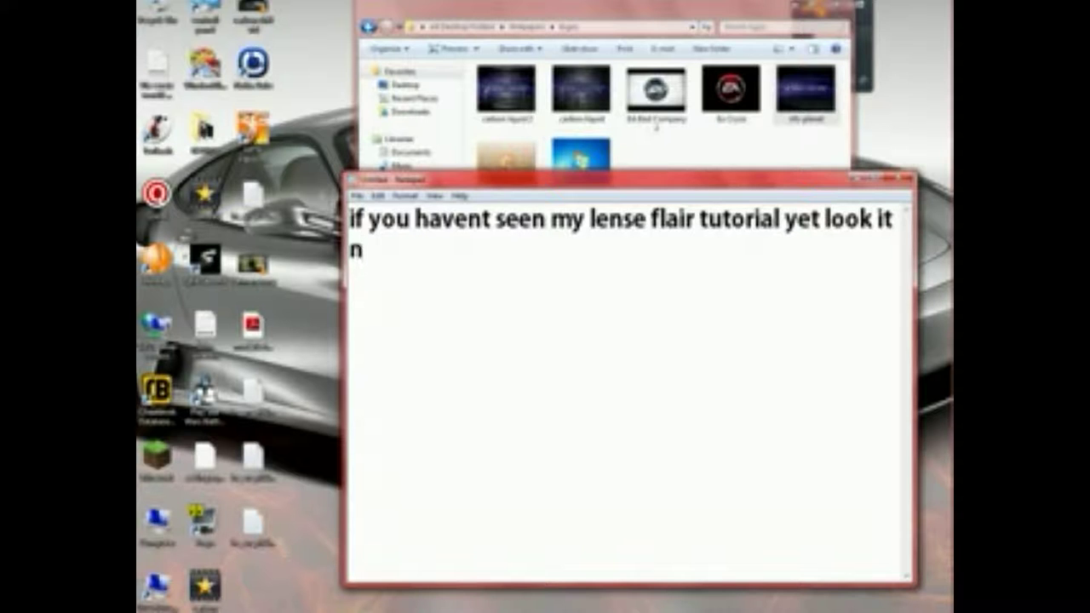
type("ow on you ")
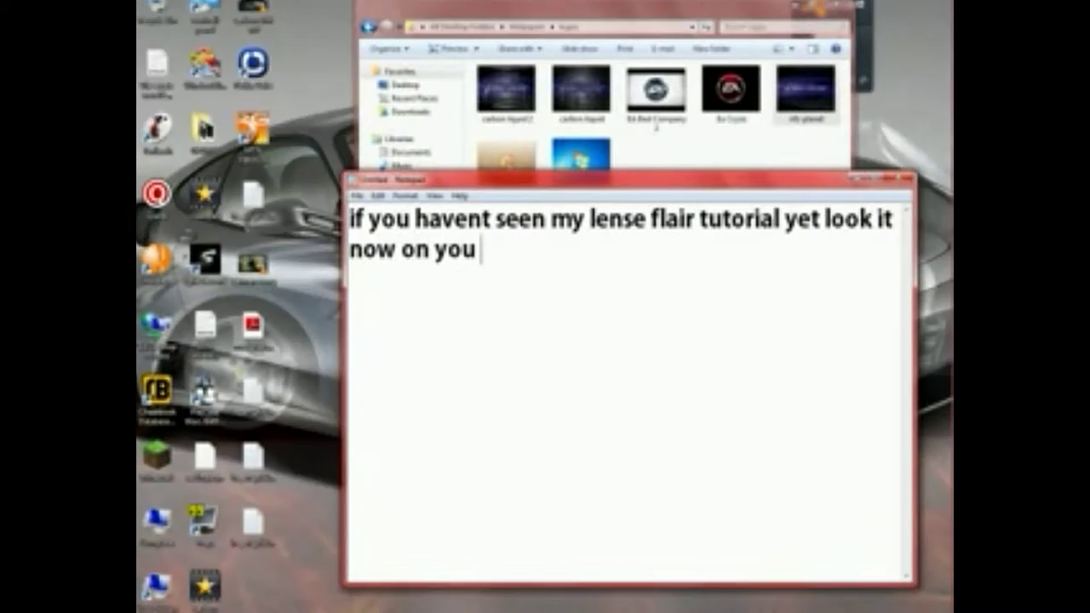
type("tube.")
key("ctrl+a")
key("BackSpace")
Type 'thanx for watching:)' and then clear the note
type("thanx ")
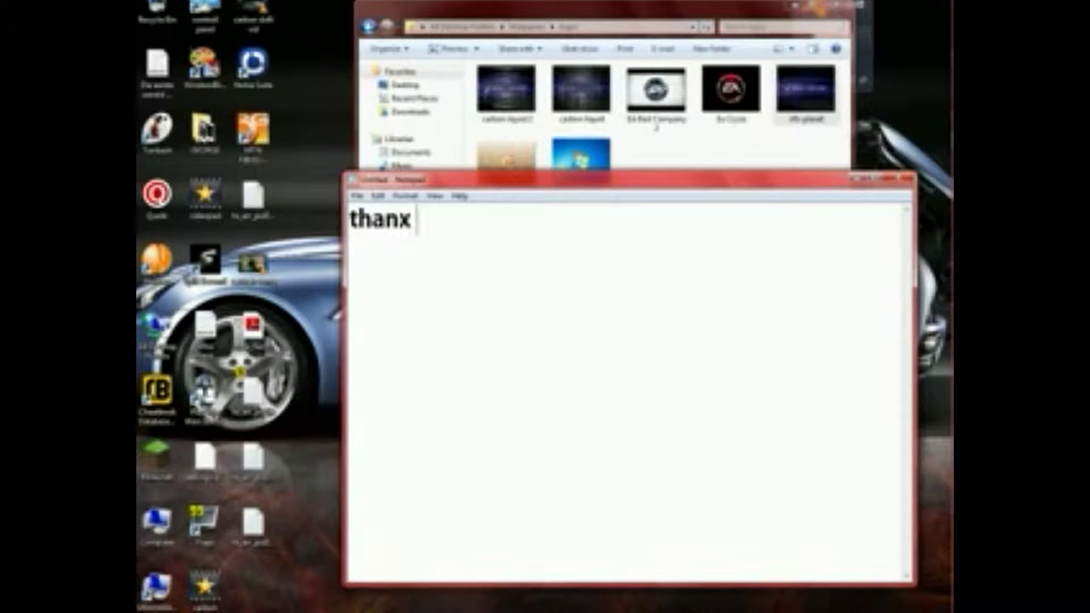
type("for wat")
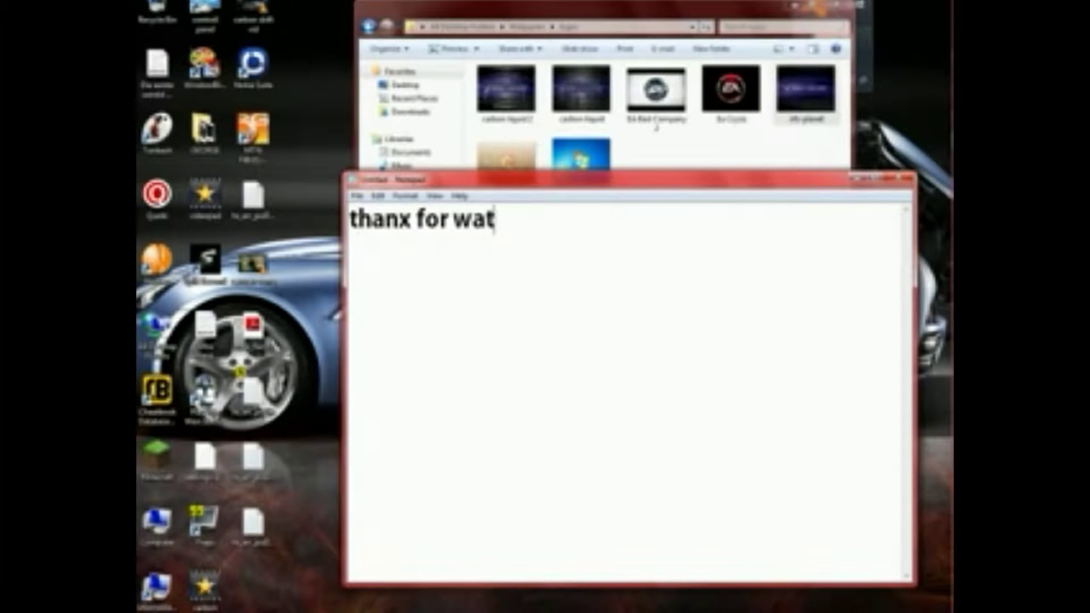
type("ching")
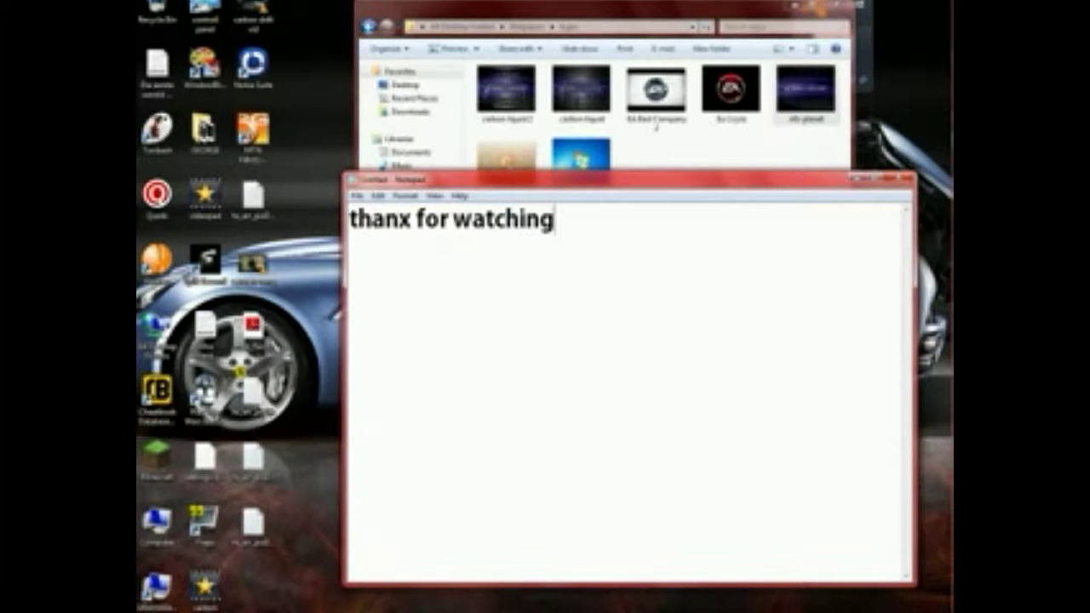
type(".)")
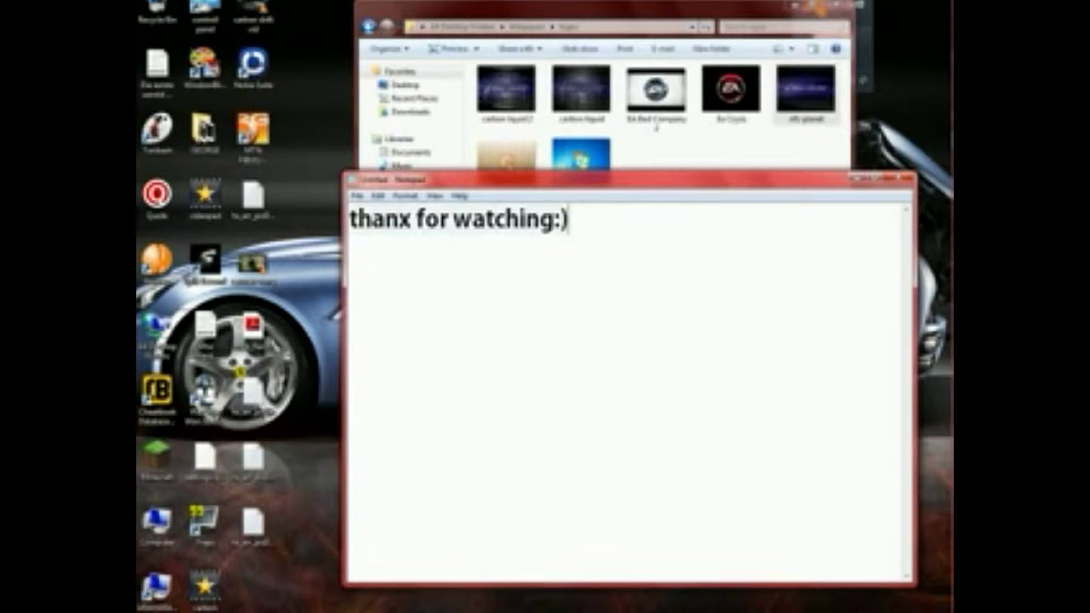
key("ctrl+a")
key("Delete")
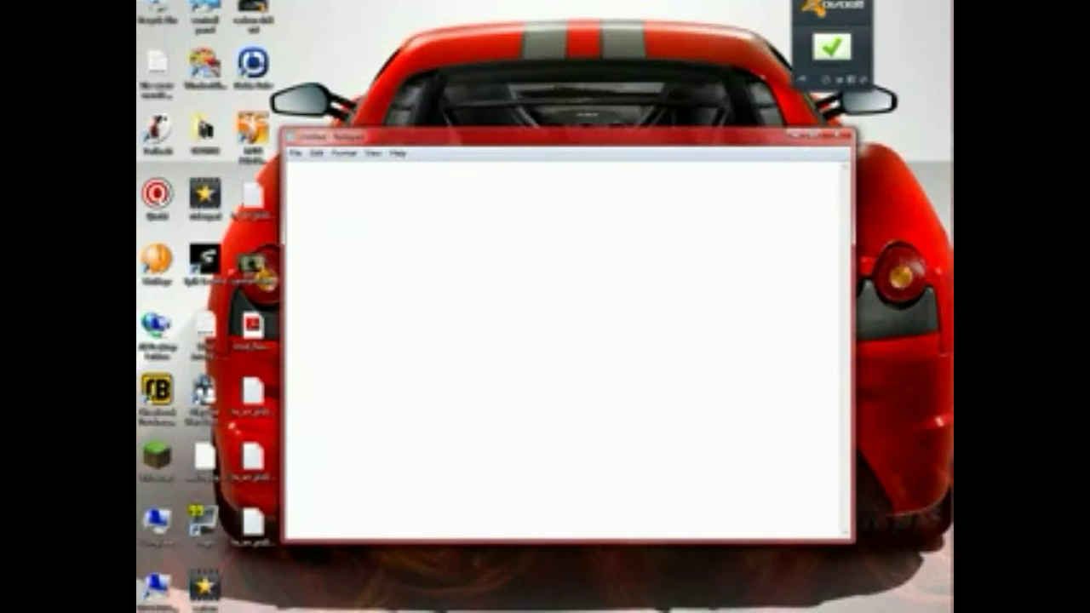
Note 'results for me liquid effet.', clear it, then show the Carbon wallpaper full-screen in Photo Viewer
type("re")
type("sults for ")
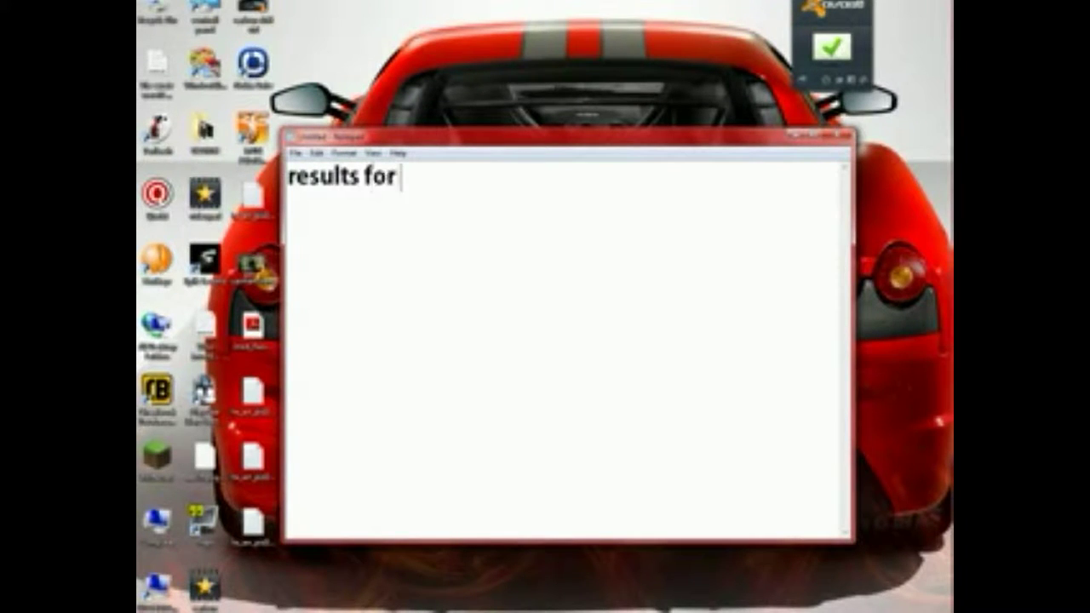
type("me")
type("liquid effe")
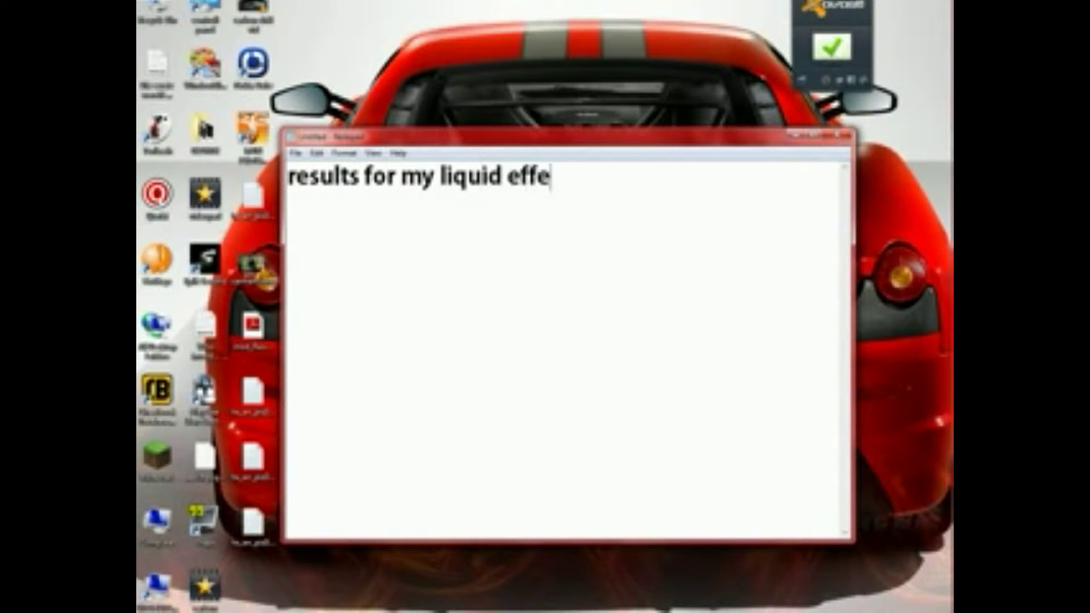
type("t.")
key("ctrl+a")
key("BackSpace")
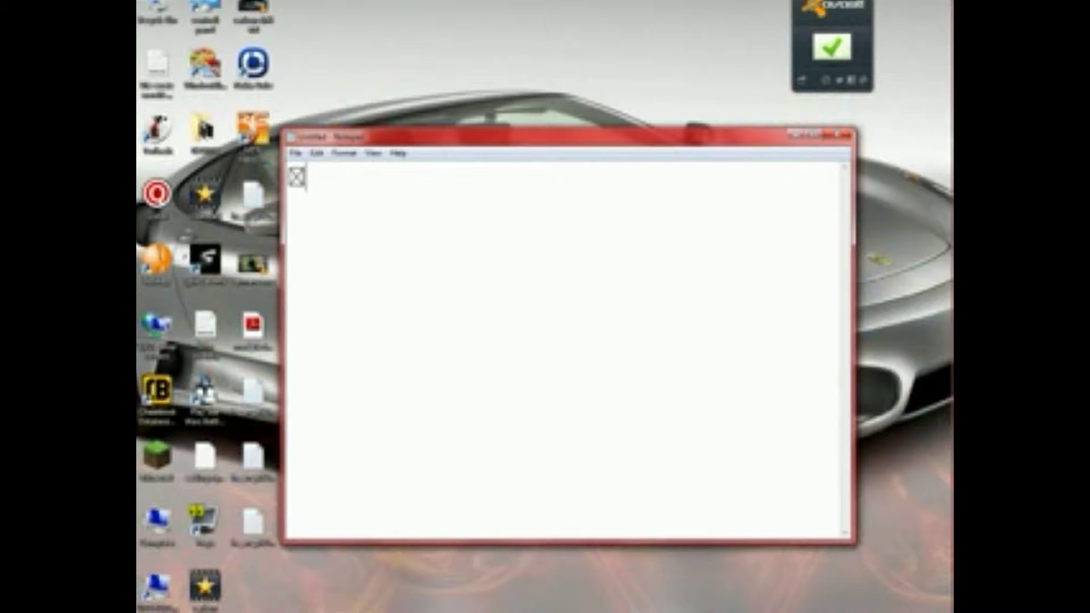
key("super+d")
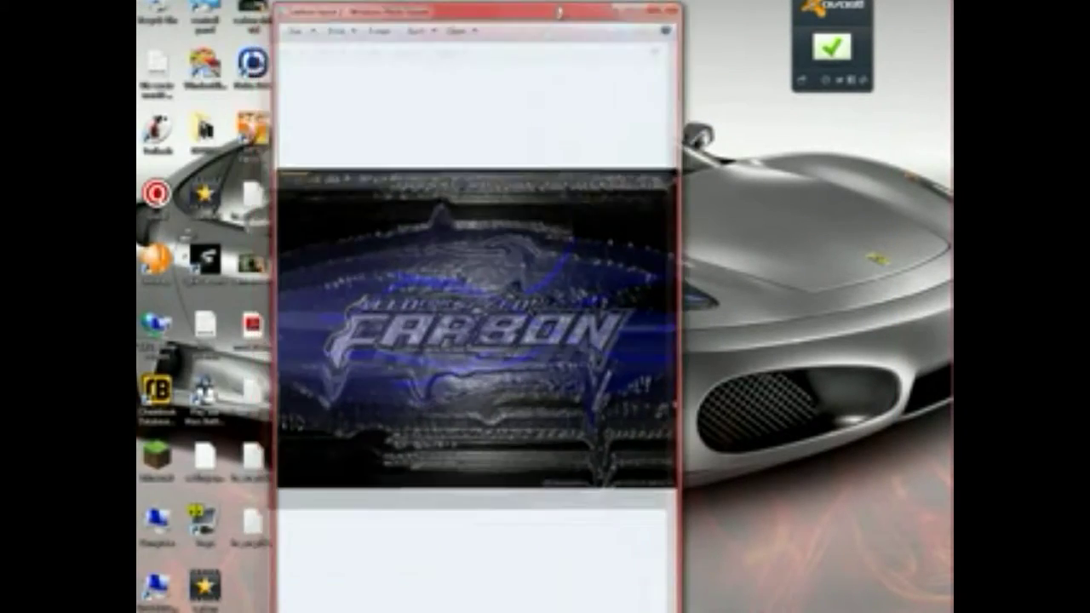
left_click_drag(432, 2, 511, 2)
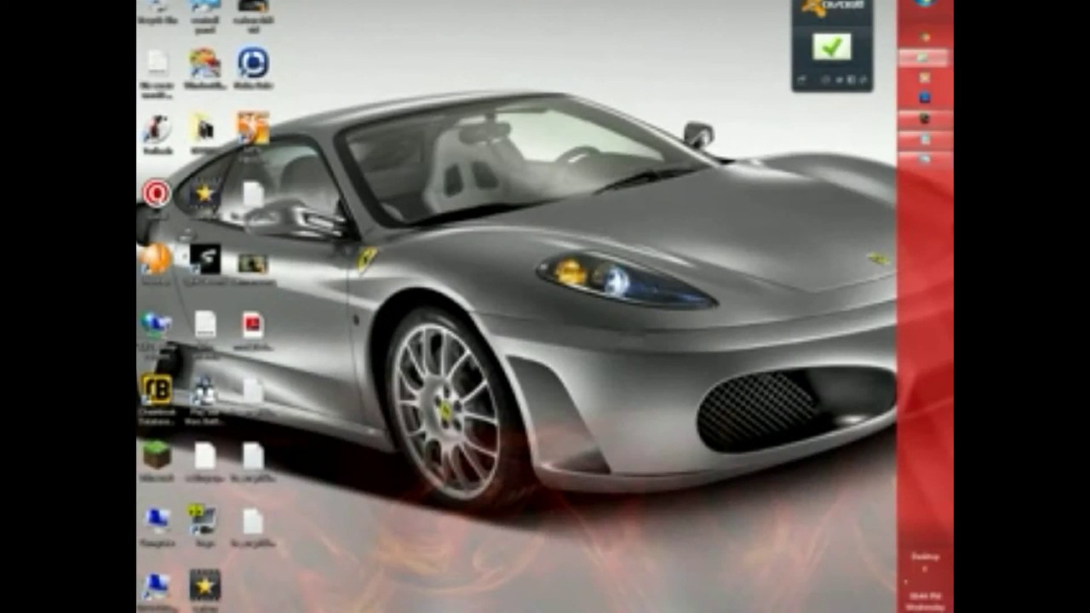
Replace the 'cool hu' remark with 'subscribe now please tell friends about me.'
type("cool hu")
key("ctrl+a")
key("BackSpace")
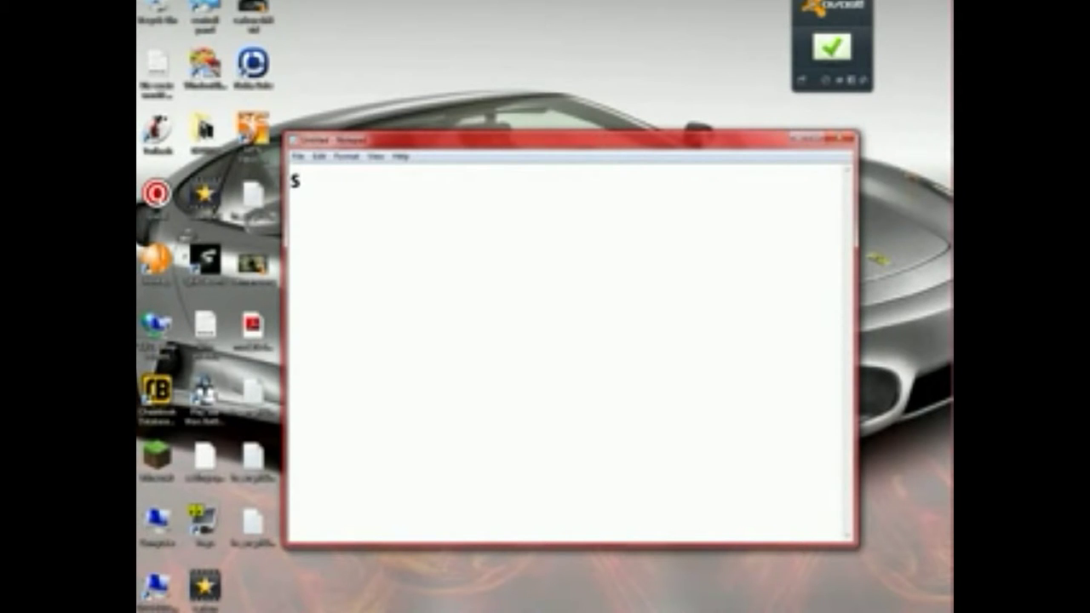
type("ubsci")
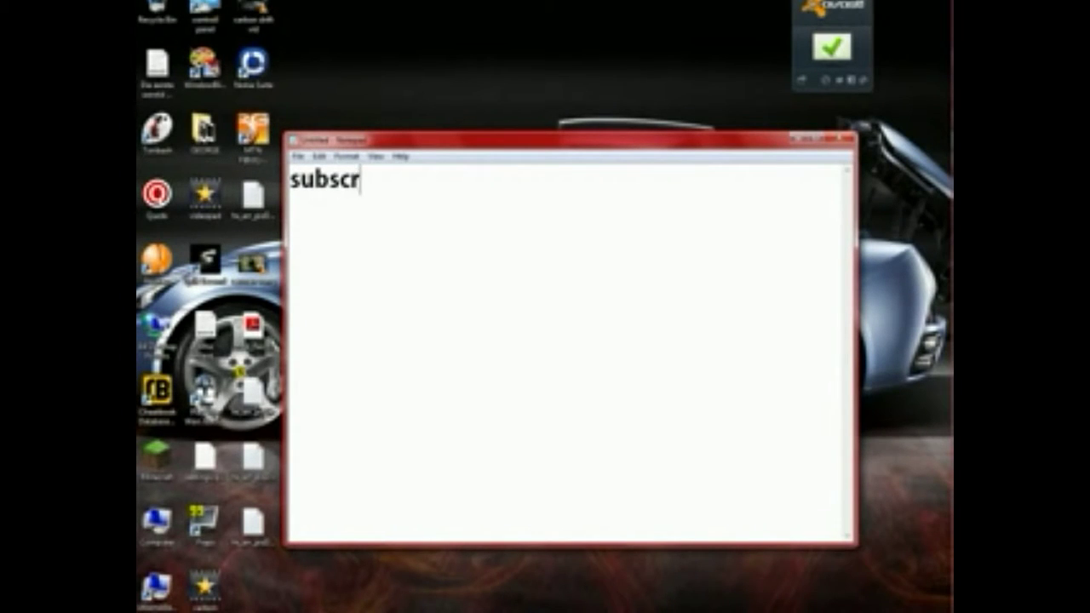
type("ibe now ples")
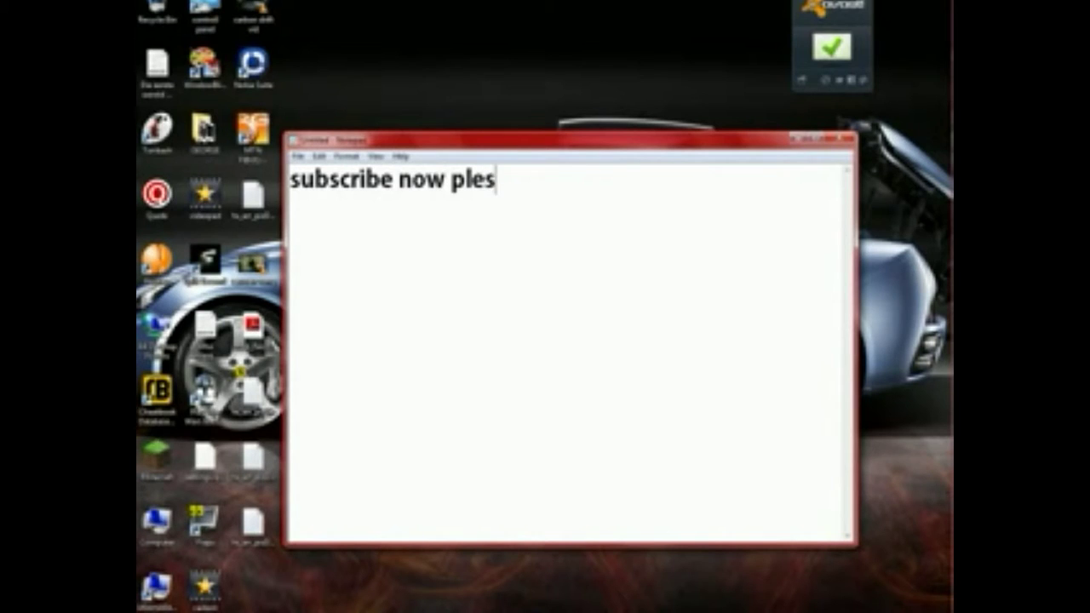
key("BackSpace")
type("ase .")
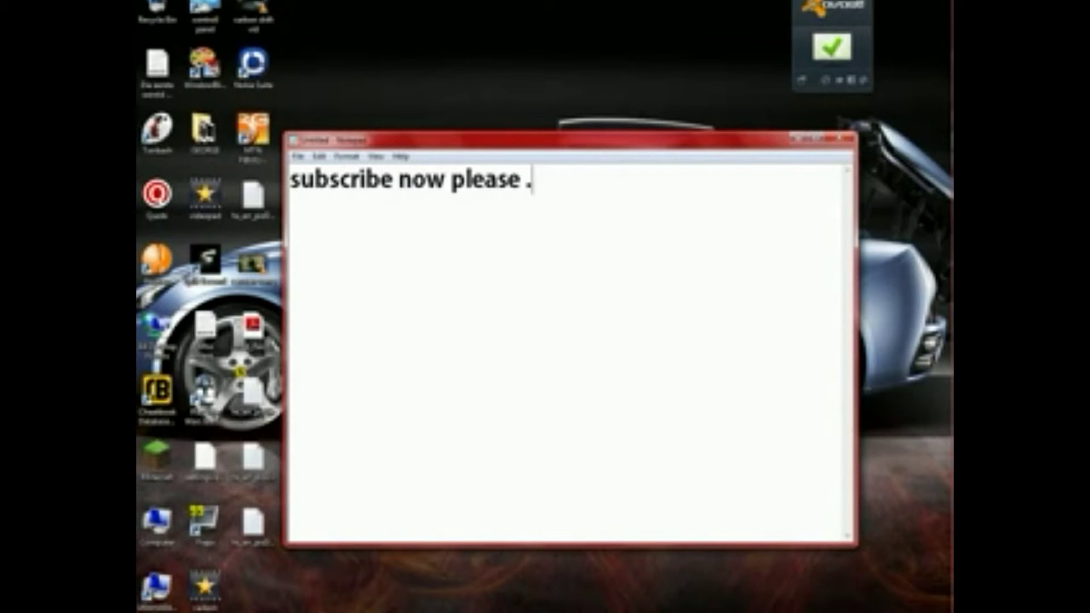
type(" tell friends abou")
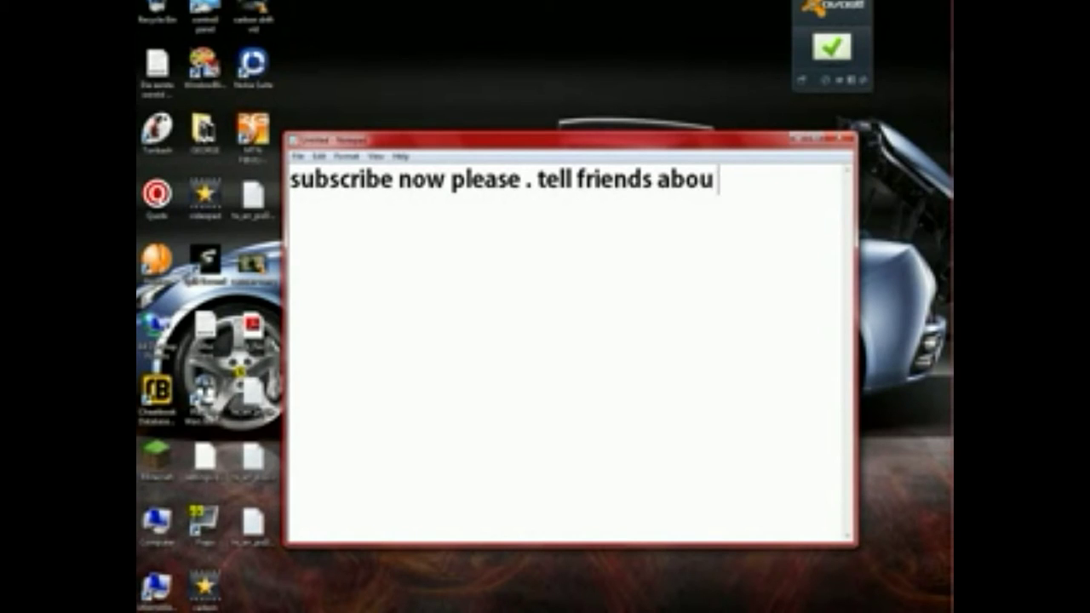
type("t")
type(" me.")
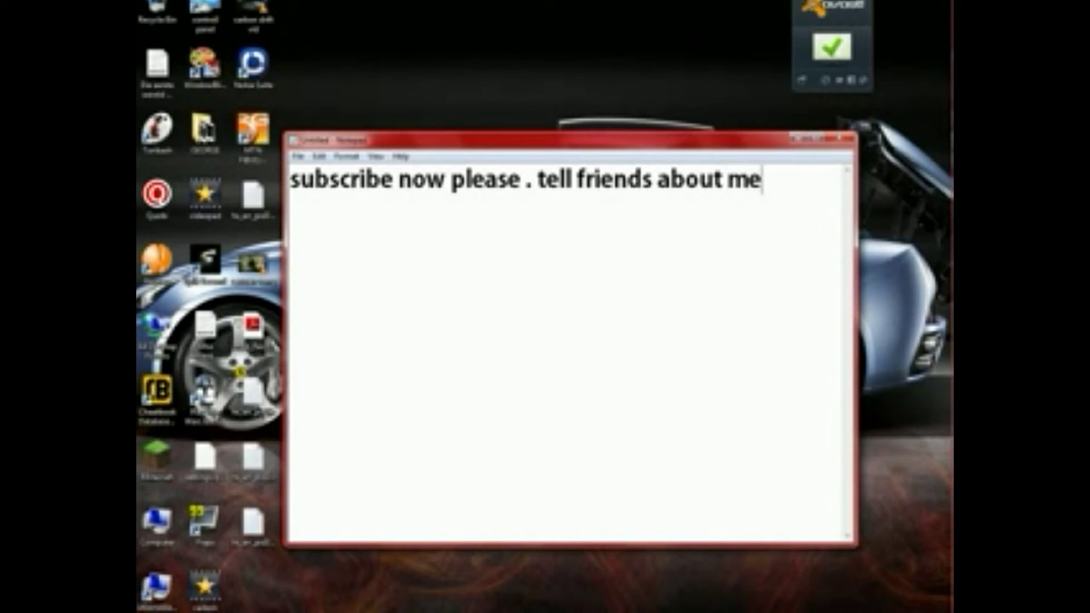